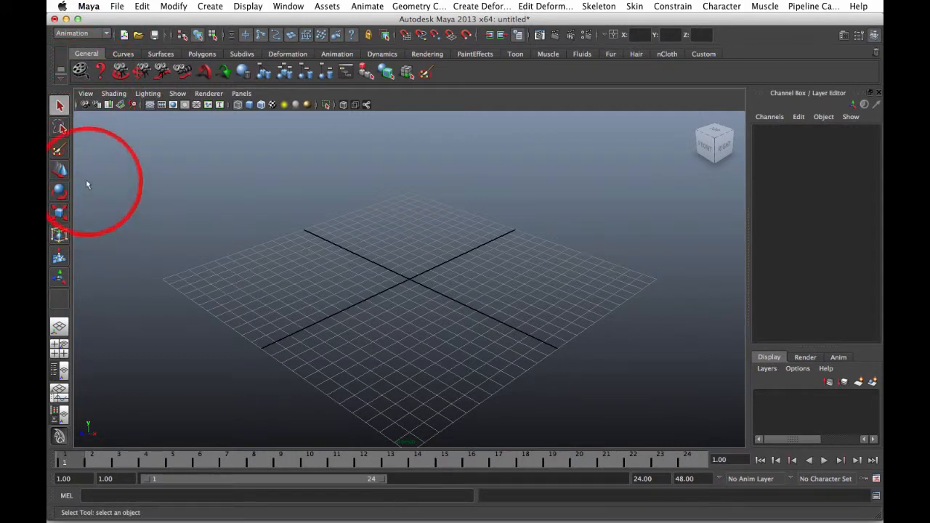
# Look through the Curves, Surfaces, Polygons and Subdivs tool sets and the animation, deformer and skeleton commands
pyautogui.click(121, 54)
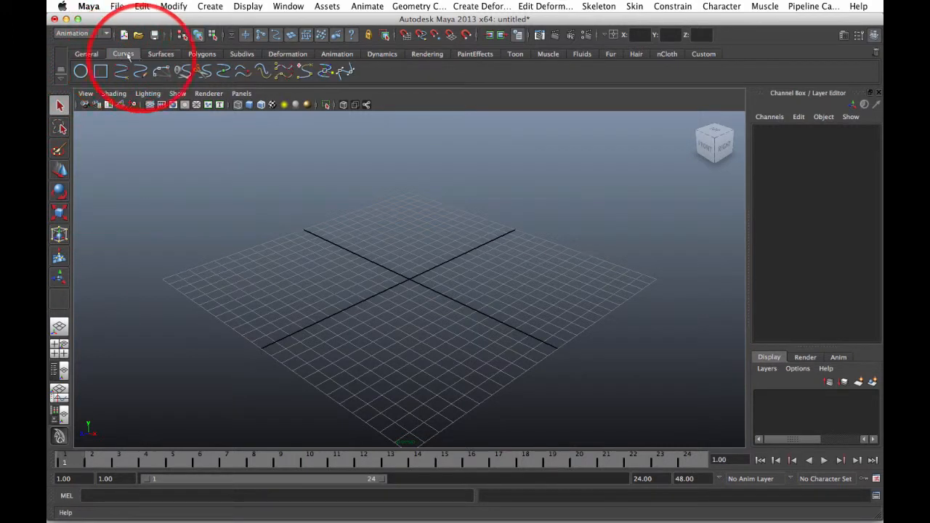
pyautogui.click(161, 54)
pyautogui.click(203, 54)
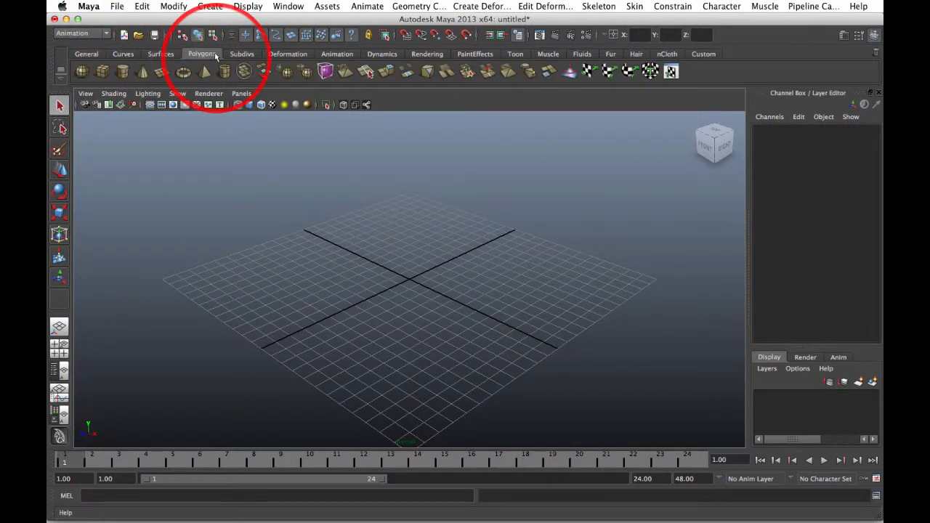
pyautogui.click(243, 54)
pyautogui.click(367, 6)
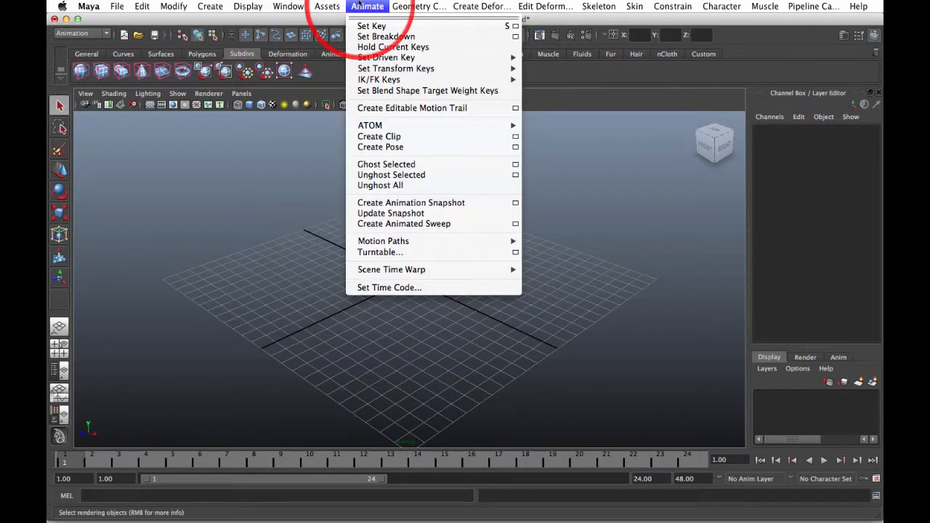
pyautogui.moveTo(416, 6)
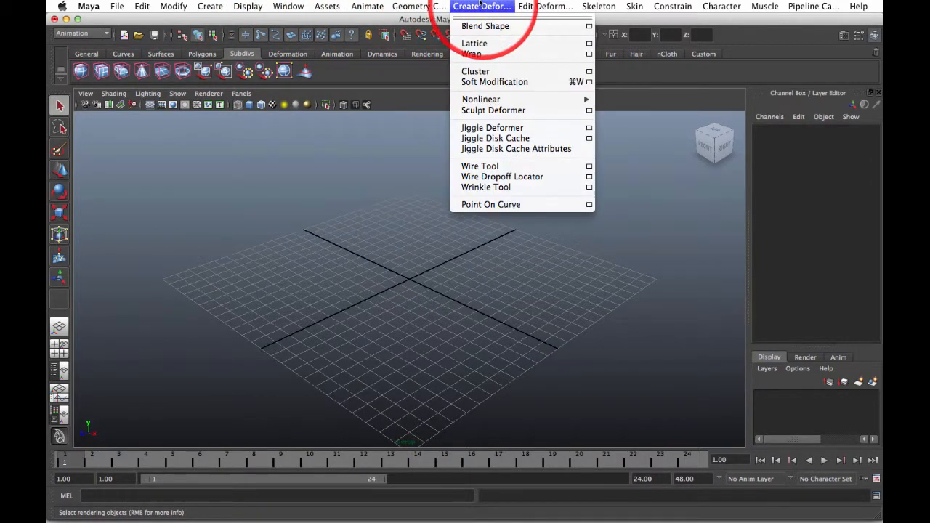
pyautogui.moveTo(552, 6)
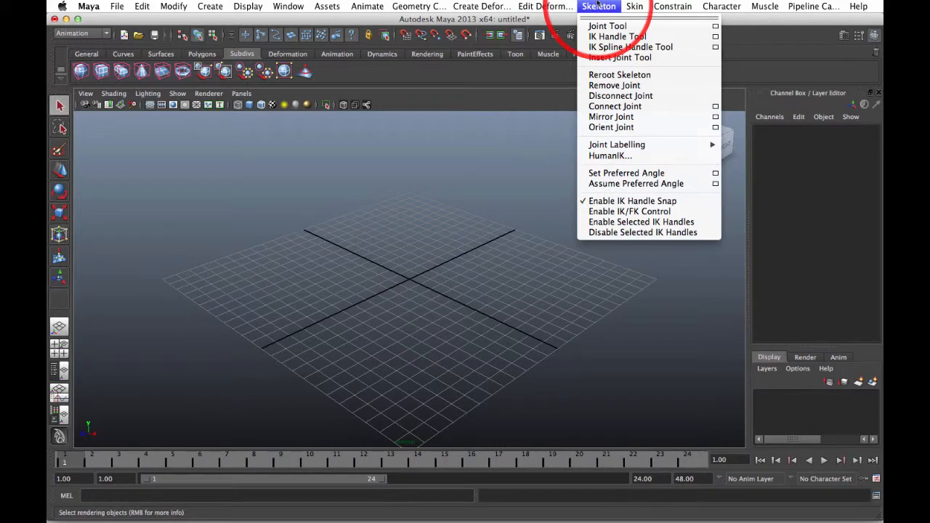
pyautogui.click(597, 5)
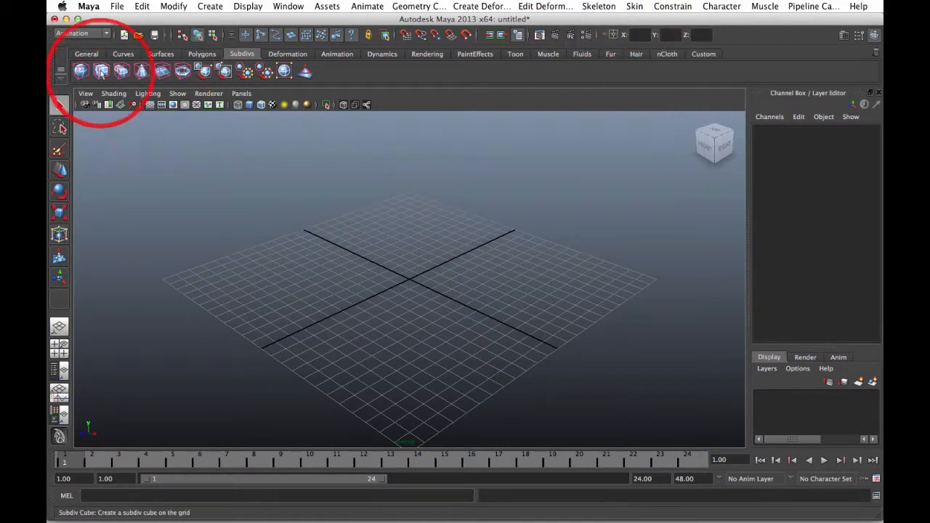
pyautogui.click(85, 54)
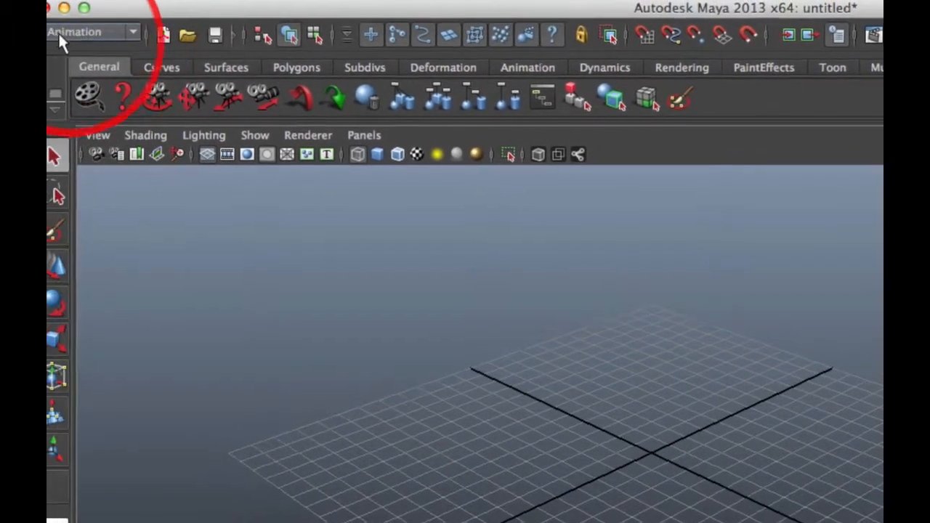
# Switch the menu set to Polygons and back to Animation
pyautogui.click(61, 34)
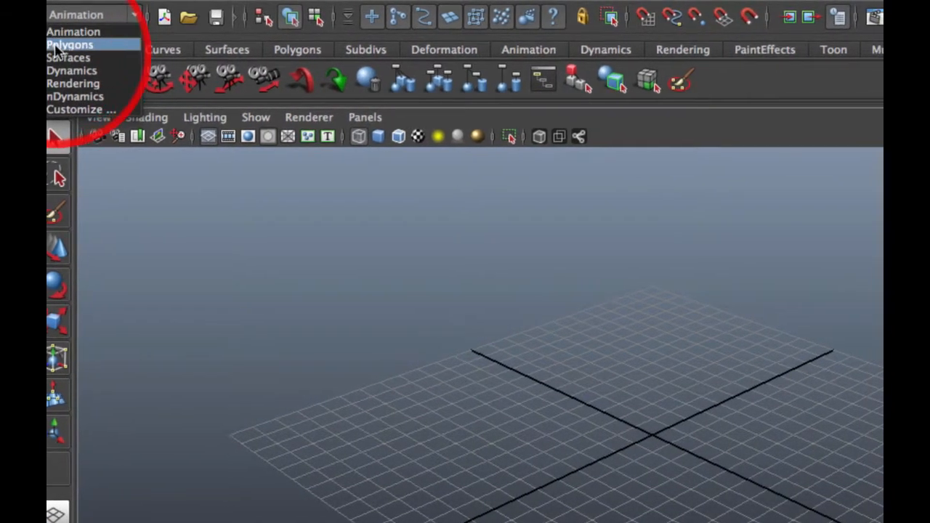
pyautogui.click(70, 45)
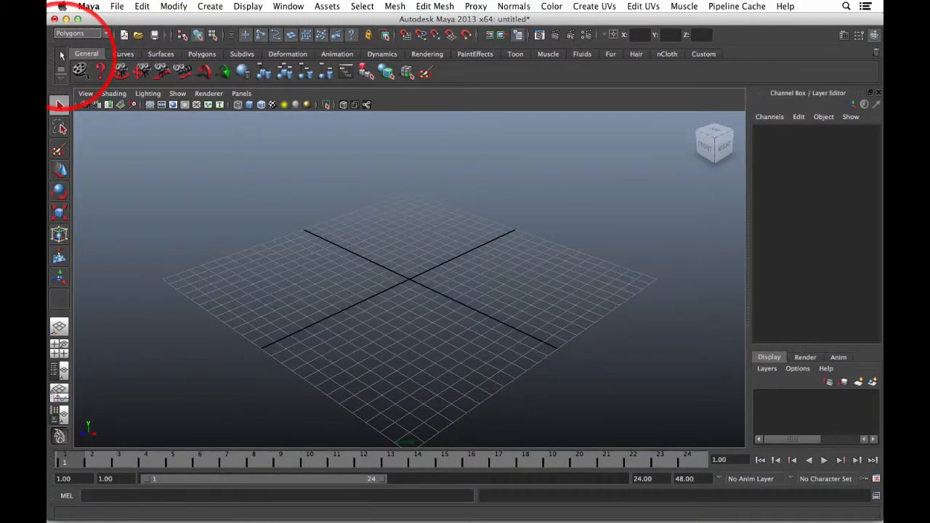
pyautogui.click(106, 35)
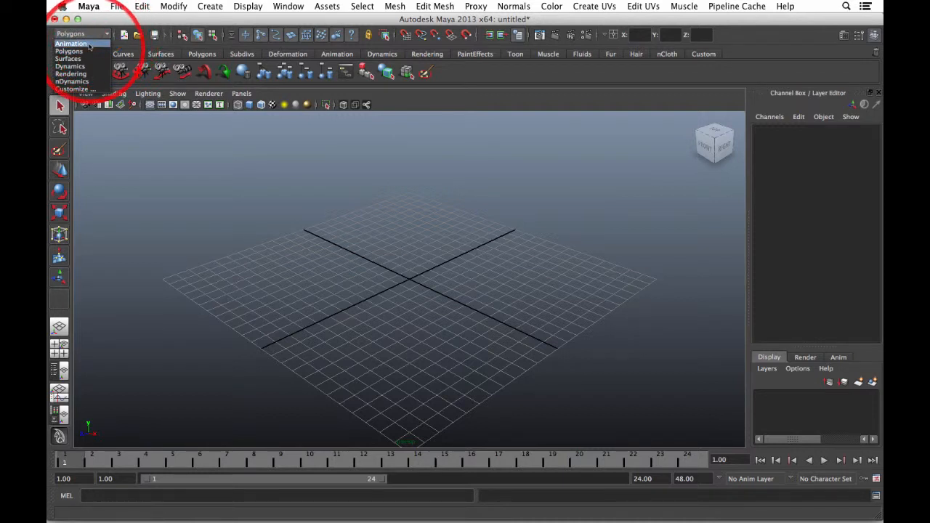
pyautogui.click(88, 45)
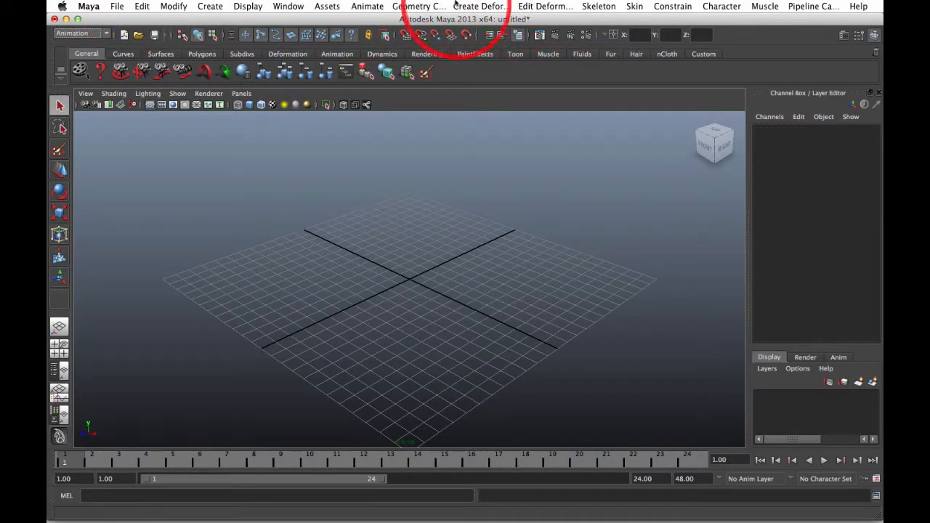
pyautogui.click(416, 6)
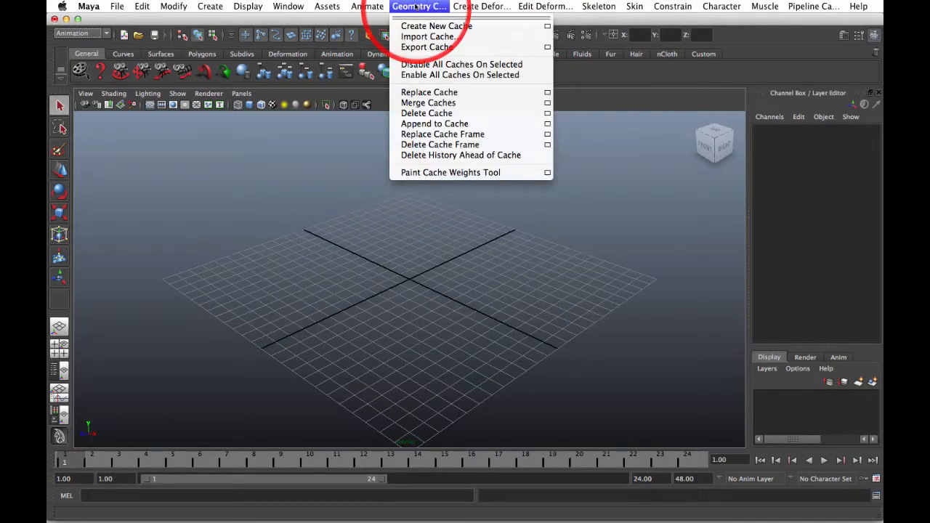
pyautogui.moveTo(476, 6)
pyautogui.moveTo(542, 5)
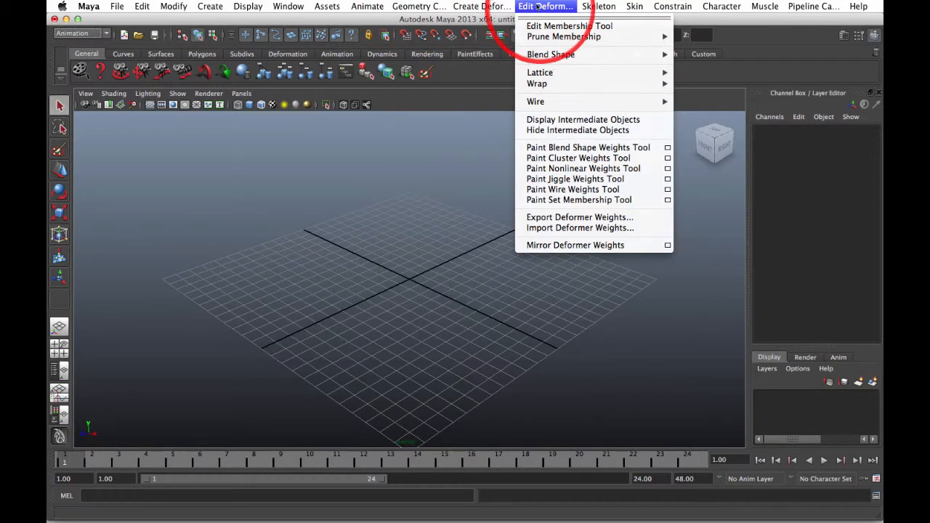
pyautogui.moveTo(682, 9)
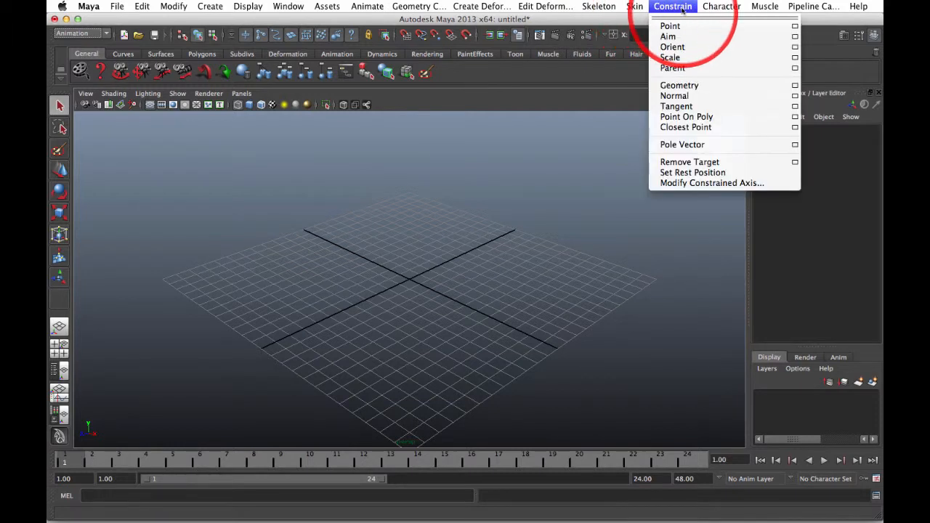
pyautogui.click(629, 7)
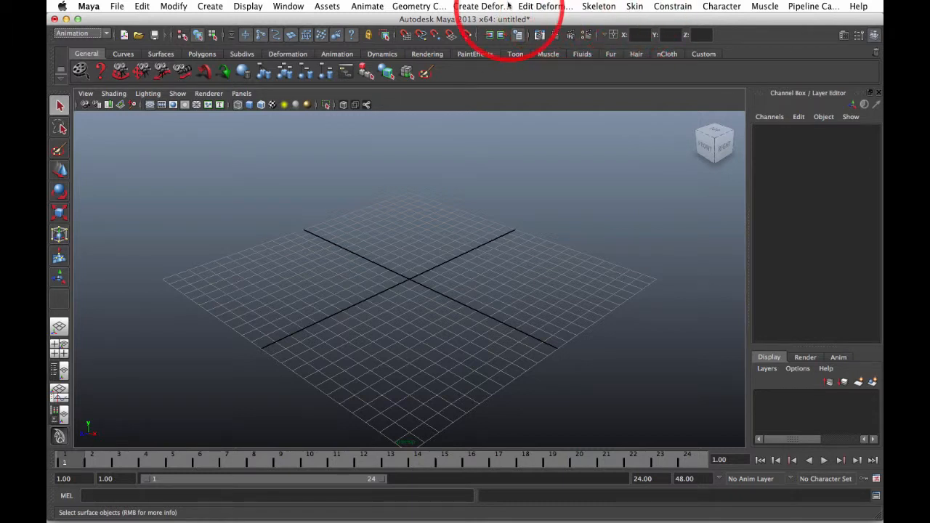
# Switch the menu set to Polygons and display the polygon modelling tools on the shelf
pyautogui.click(102, 34)
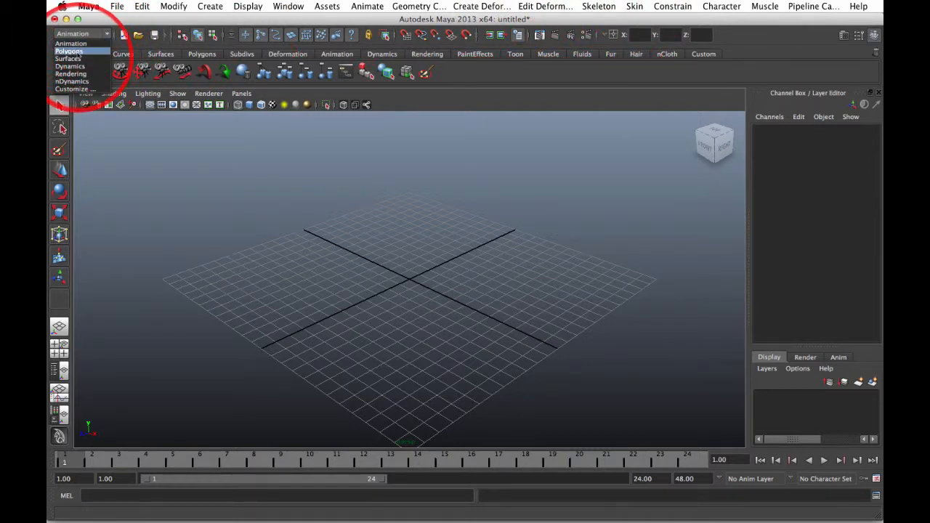
pyautogui.click(69, 52)
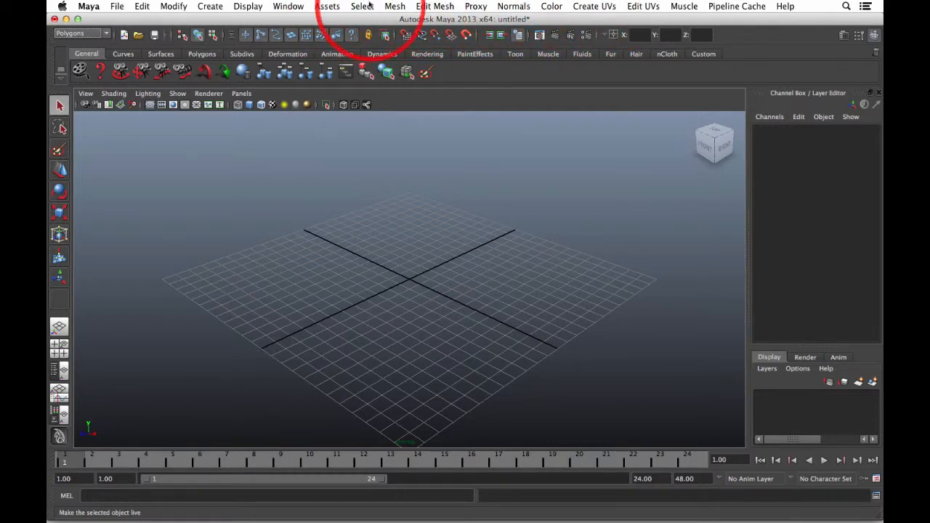
pyautogui.click(107, 34)
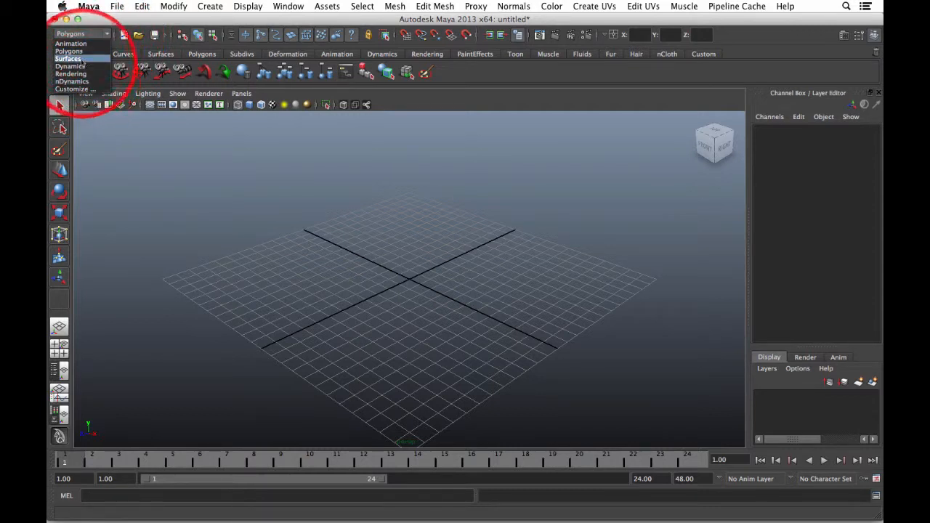
pyautogui.click(80, 52)
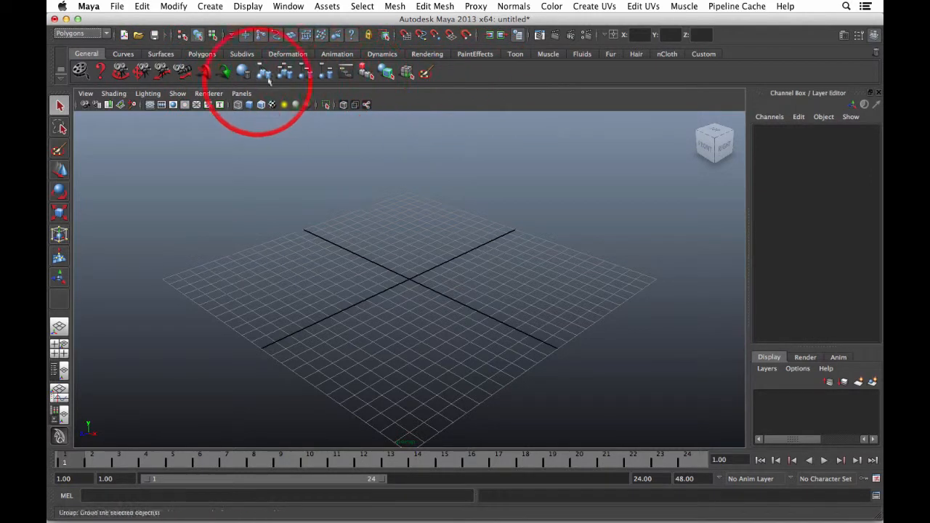
pyautogui.click(123, 54)
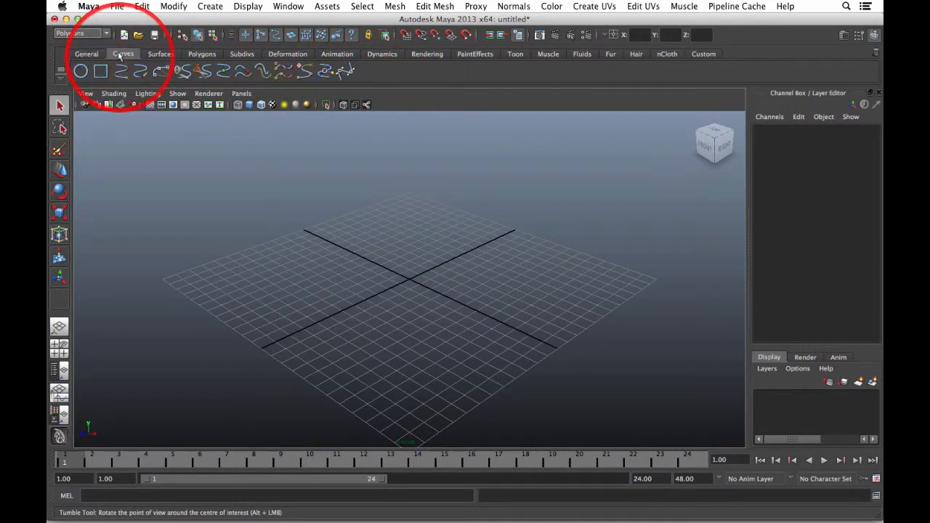
pyautogui.click(156, 55)
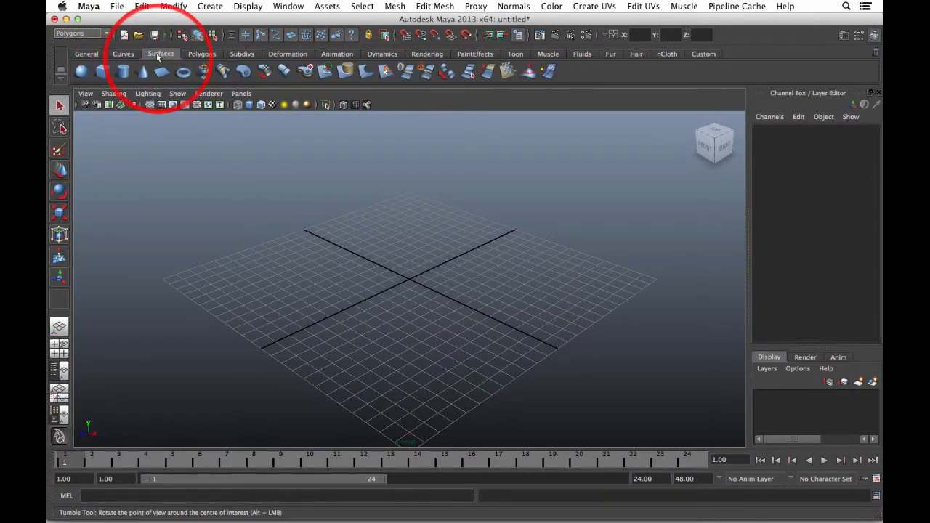
pyautogui.click(202, 55)
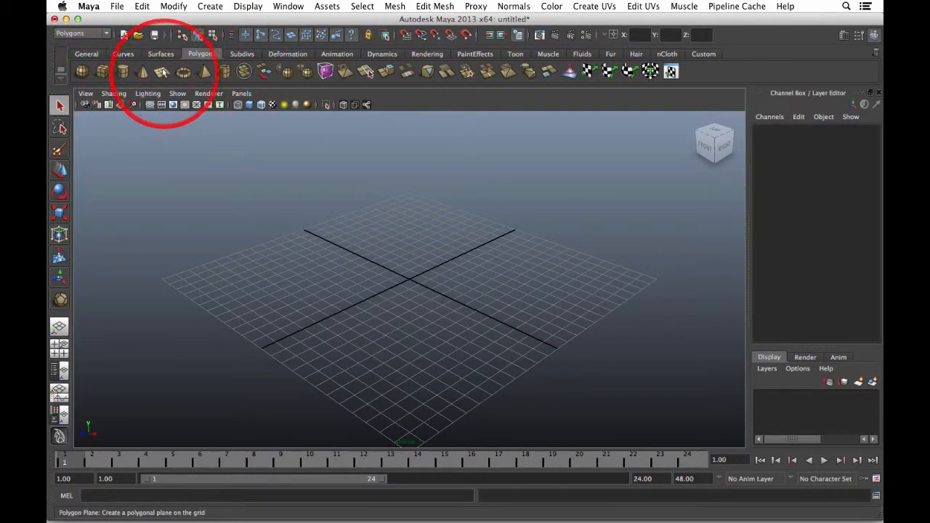
# Turn off Interactive Creation for polygon primitives
pyautogui.click(210, 6)
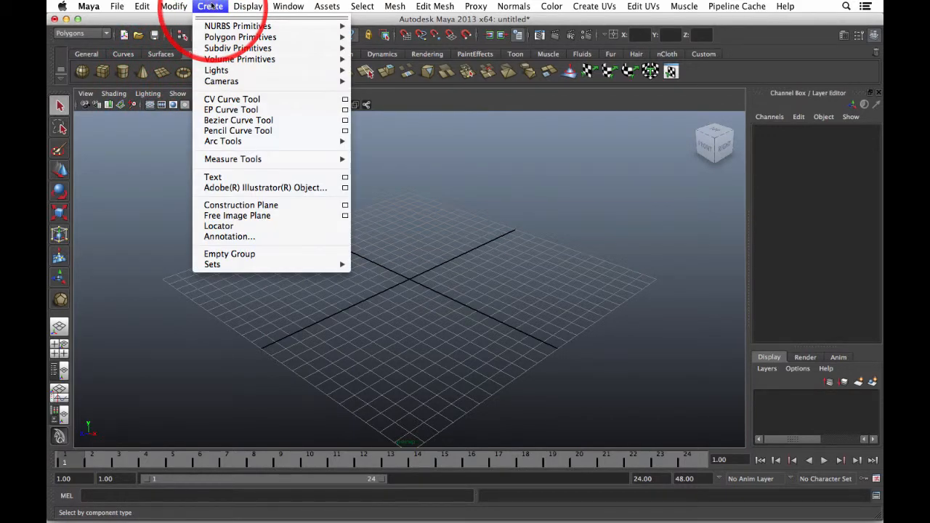
pyautogui.moveTo(211, 37)
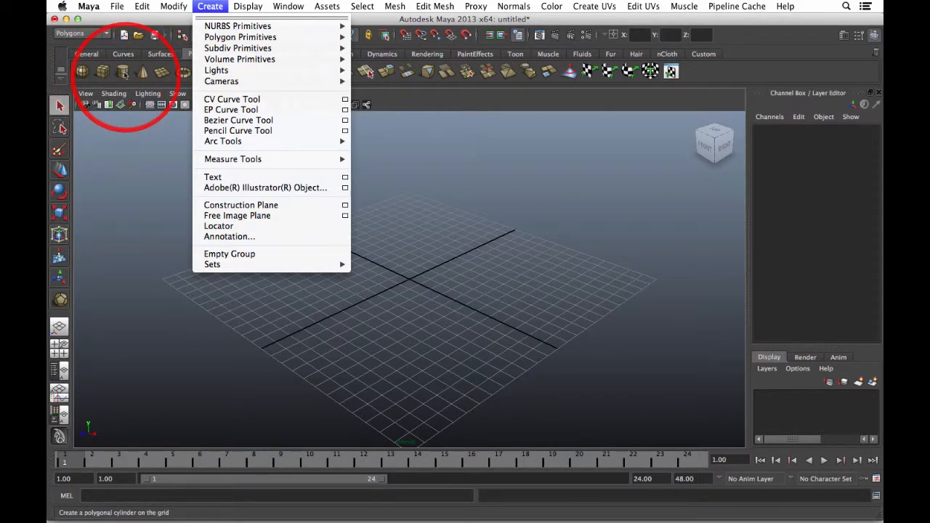
pyautogui.moveTo(240, 37)
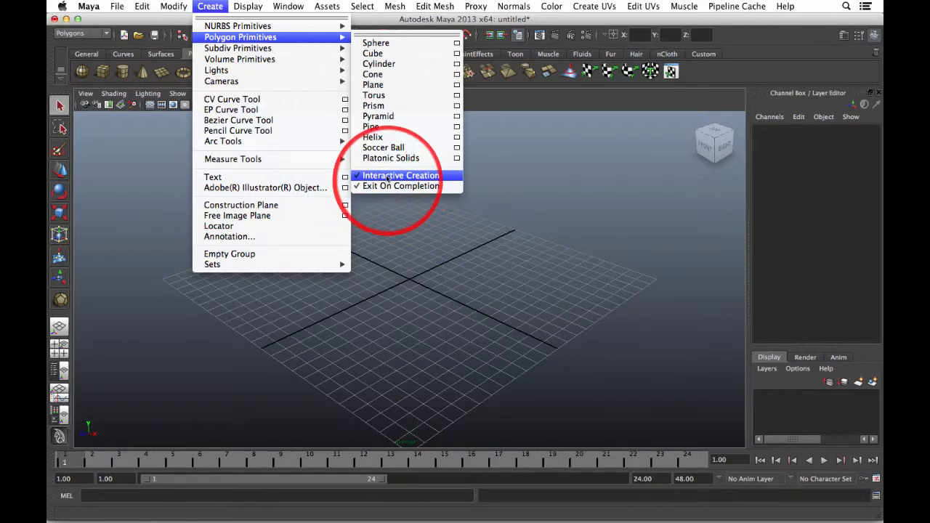
pyautogui.click(386, 176)
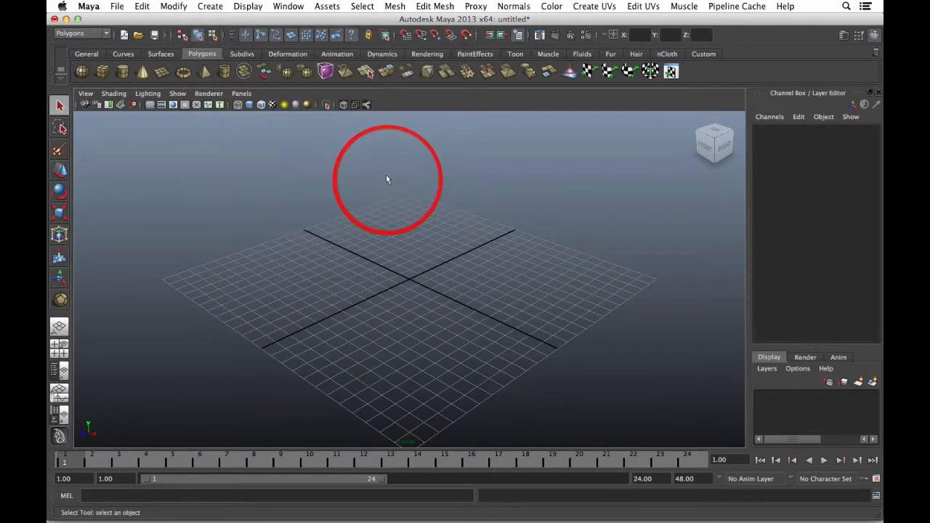
pyautogui.click(209, 7)
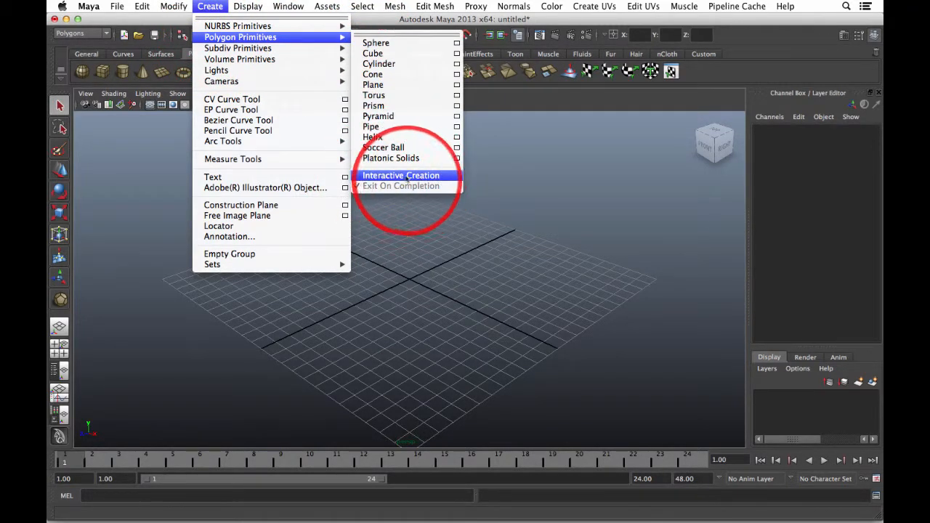
pyautogui.click(411, 255)
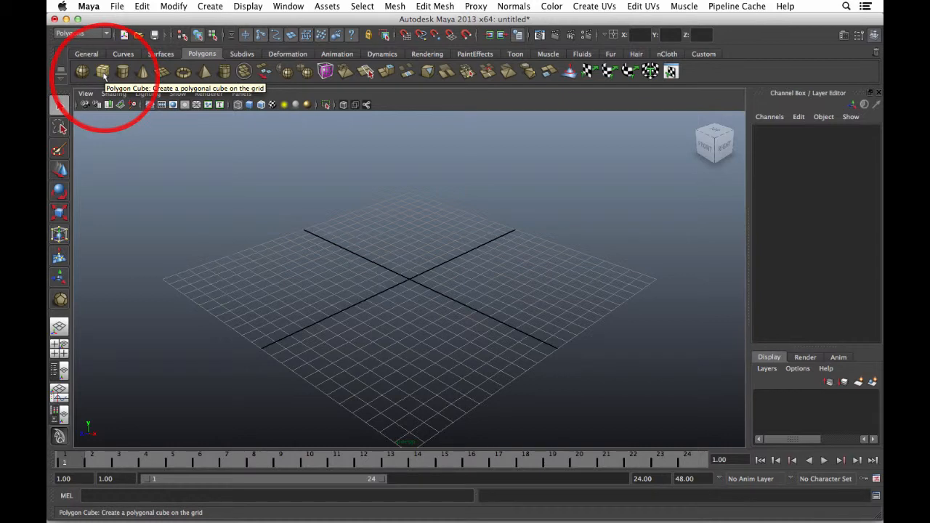
pyautogui.click(210, 7)
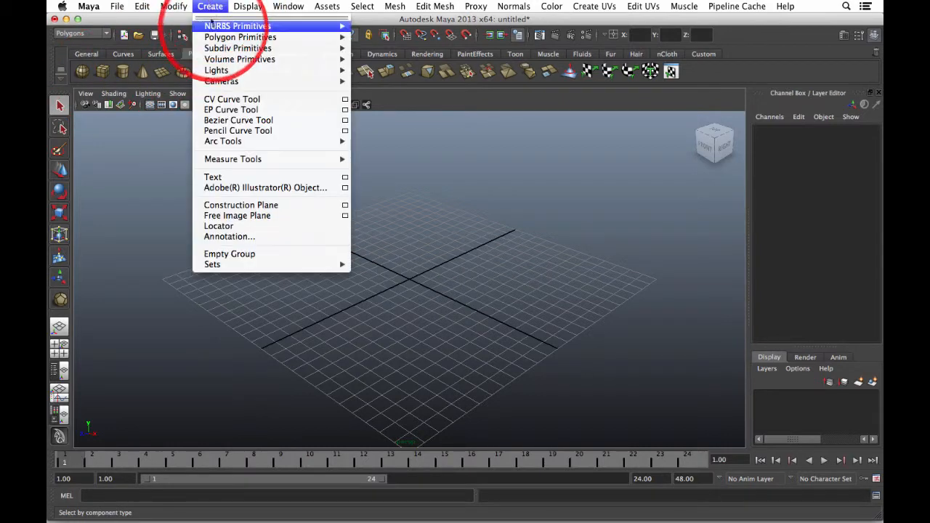
pyautogui.moveTo(341, 38)
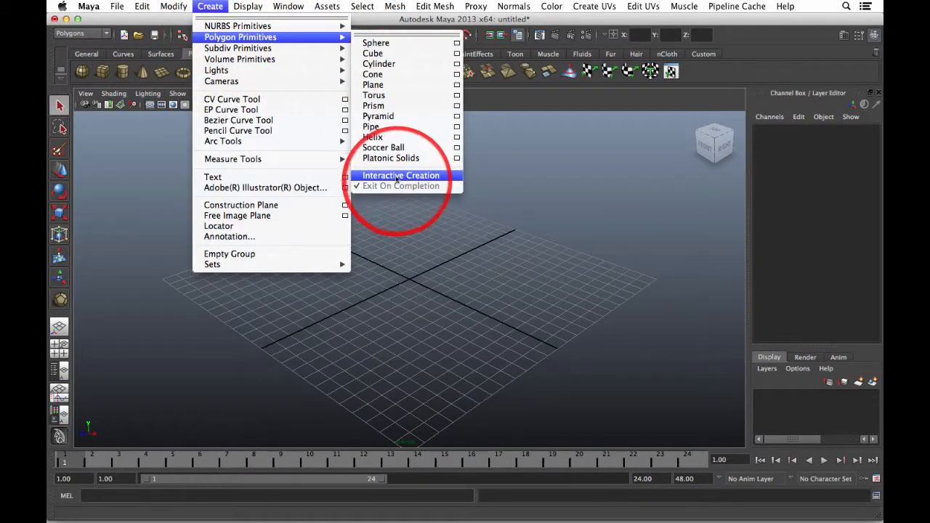
pyautogui.click(142, 149)
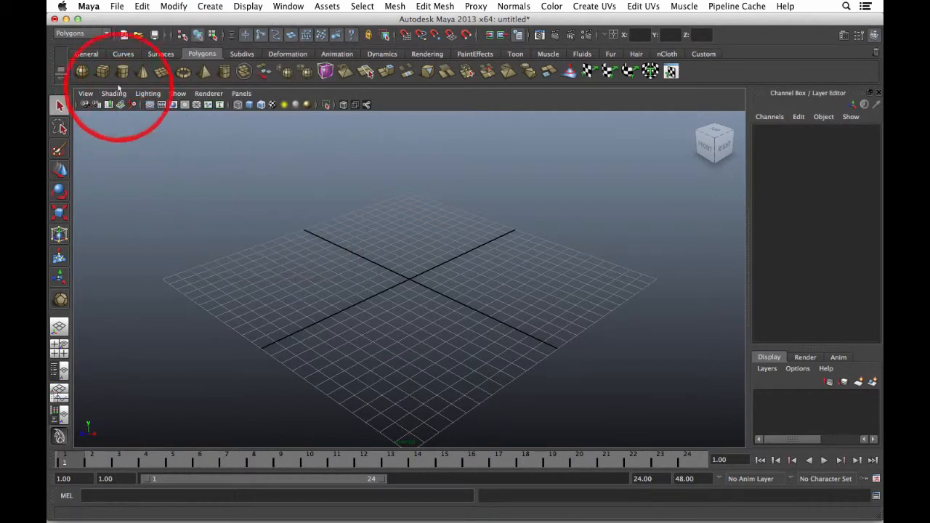
# Create a default polygon cube at the grid origin and delete it
pyautogui.click(103, 73)
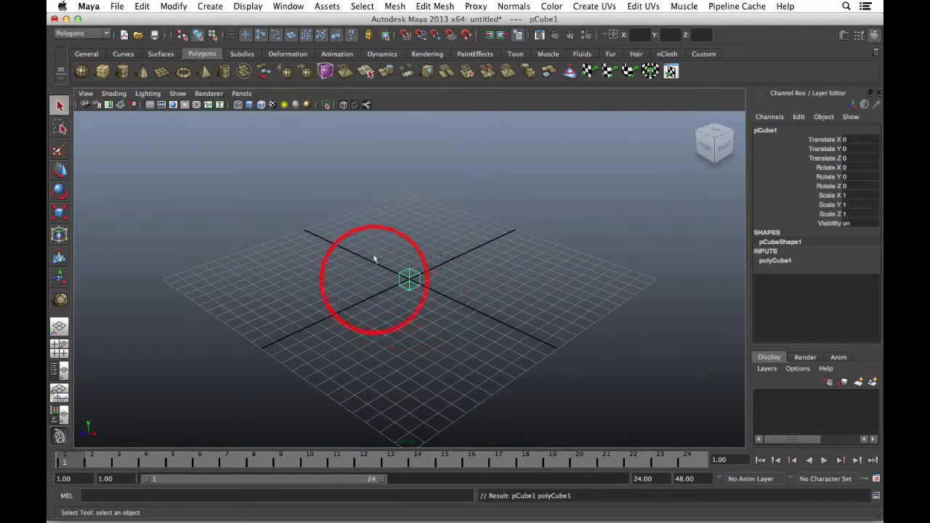
pyautogui.click(416, 282)
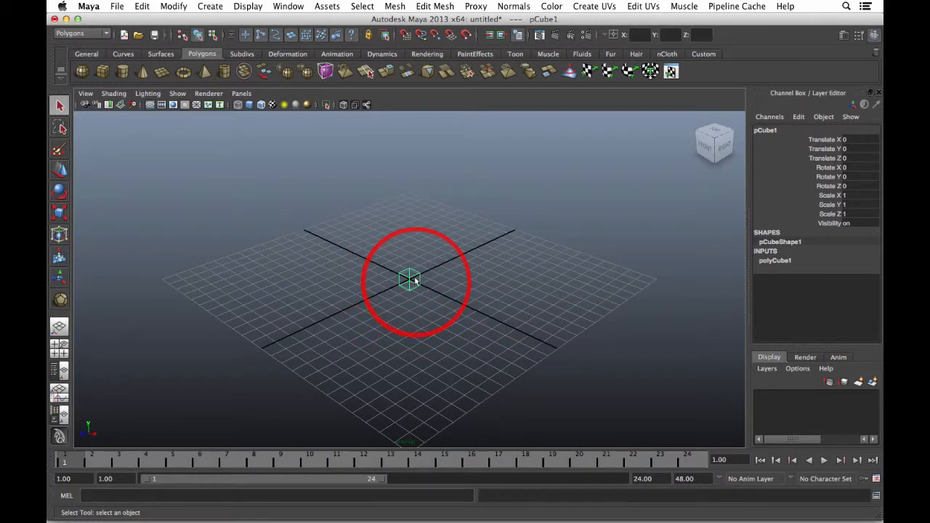
pyautogui.press('Delete')
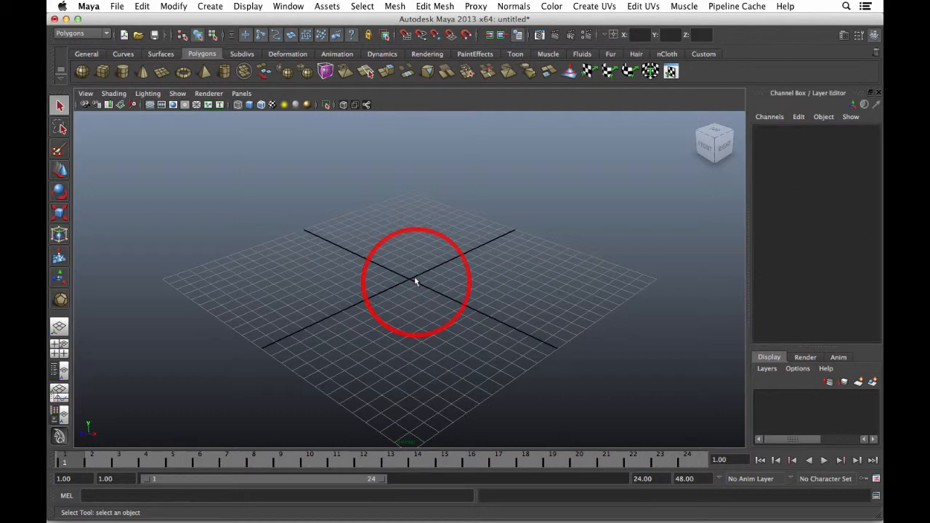
# Turn on Interactive Creation for polygon primitives
pyautogui.click(210, 7)
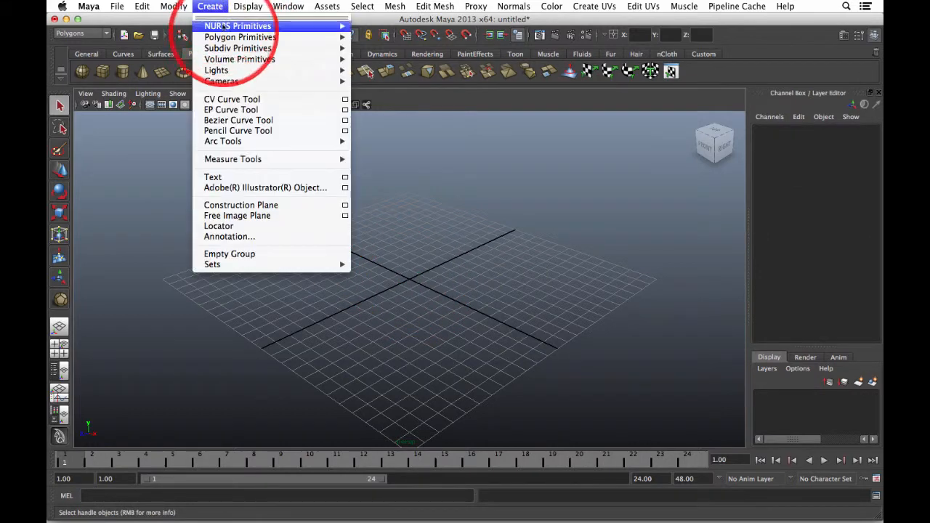
pyautogui.moveTo(334, 37)
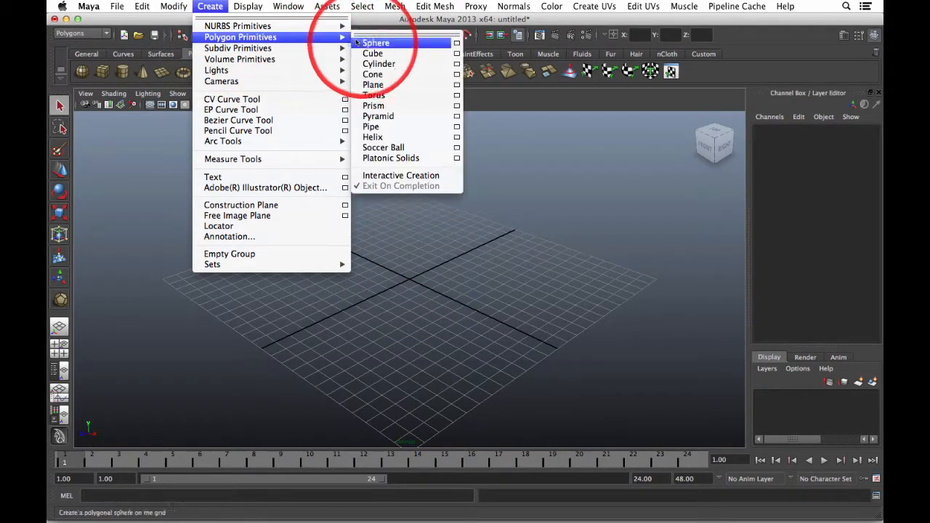
pyautogui.click(392, 176)
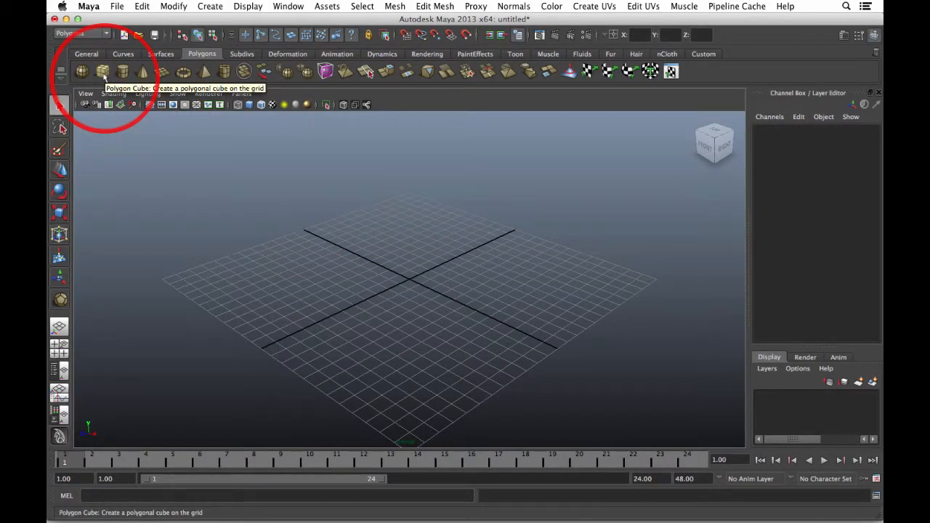
# Draw a polygon cube interactively on the grid around the origin, about 3.57 units high, setting its base first and its height second
pyautogui.click(104, 76)
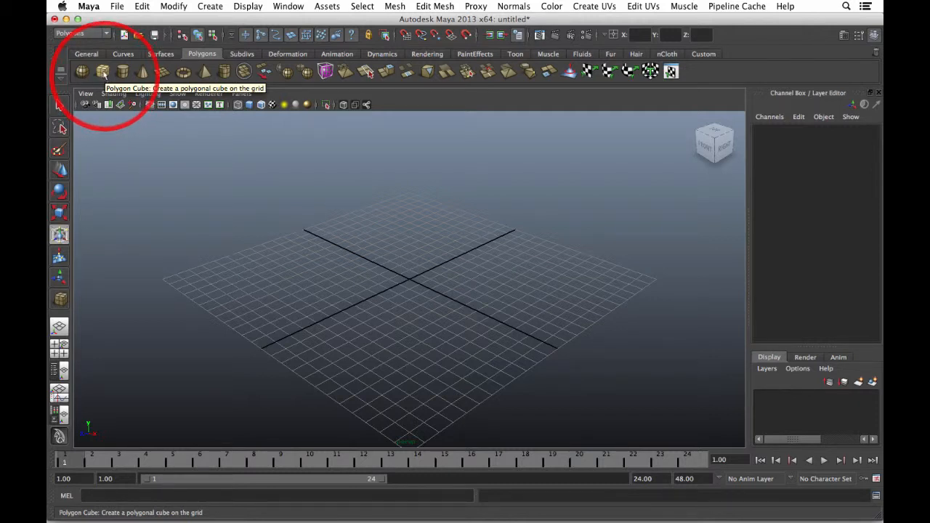
pyautogui.click(104, 76)
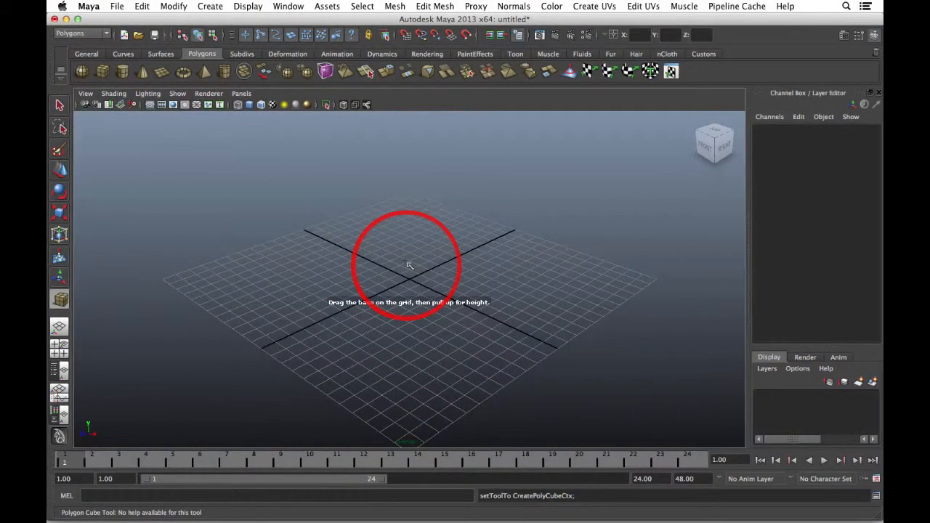
pyautogui.click(369, 274)
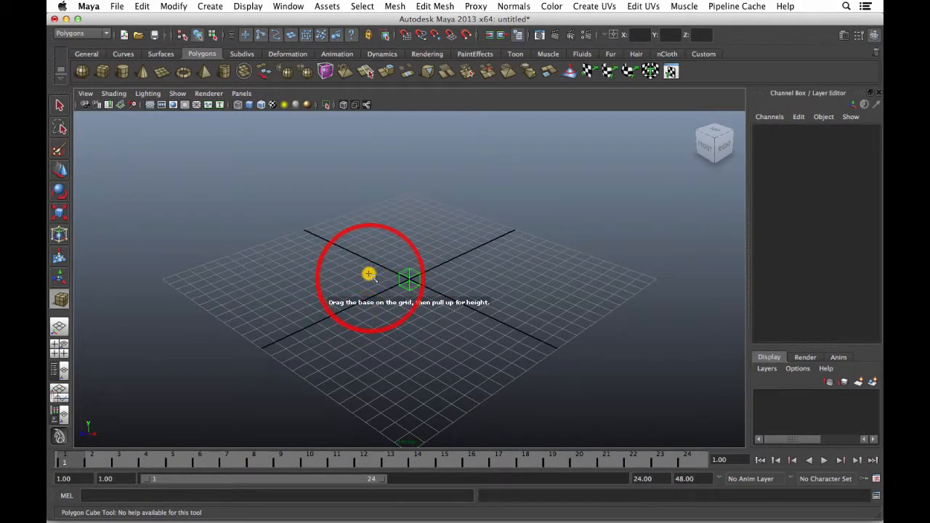
pyautogui.moveTo(369, 274)
pyautogui.mouseDown()
pyautogui.moveTo(384, 255)
pyautogui.moveTo(411, 252)
pyautogui.moveTo(450, 287)
pyautogui.moveTo(473, 272)
pyautogui.moveTo(502, 278)
pyautogui.moveTo(525, 264)
pyautogui.moveTo(515, 276)
pyautogui.moveTo(491, 271)
pyautogui.mouseUp()
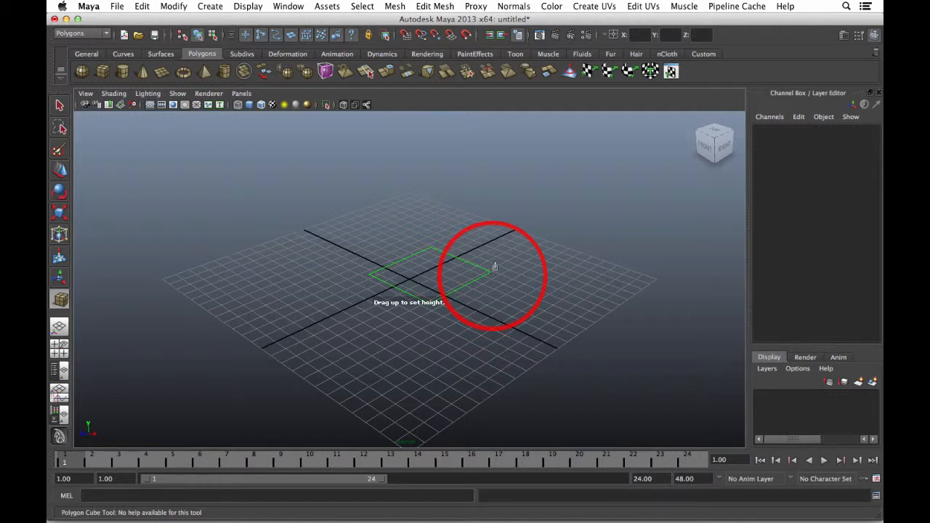
pyautogui.moveTo(491, 271); pyautogui.dragTo(489, 229)
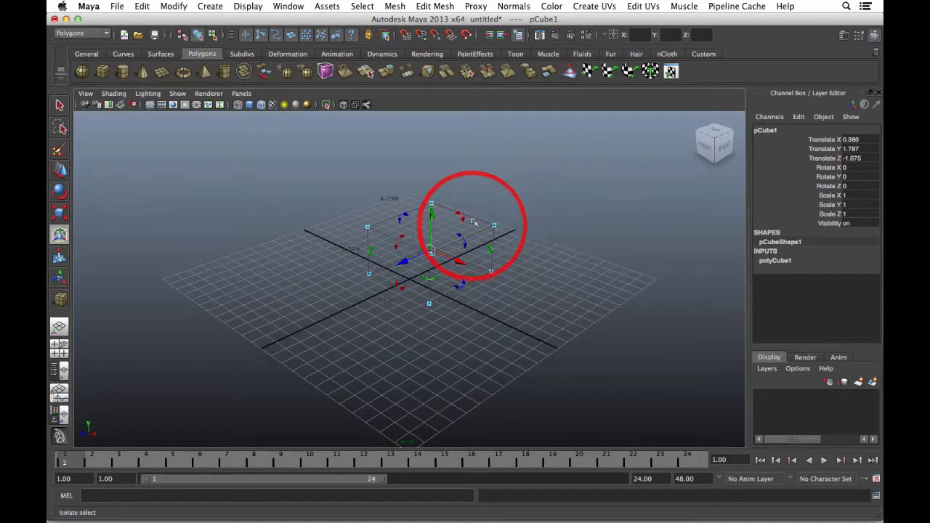
# Display the new cube with smooth shading and look at it in the perspective view
pyautogui.press('e')
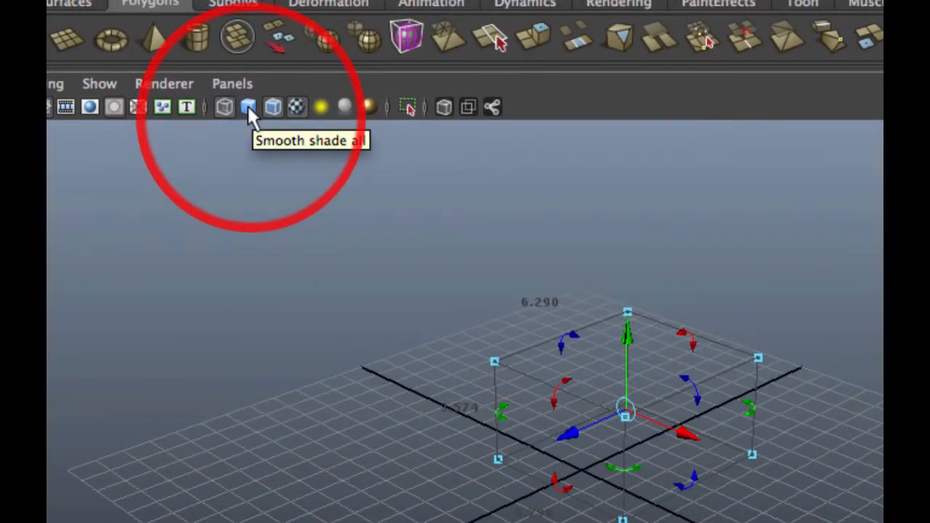
pyautogui.click(247, 107)
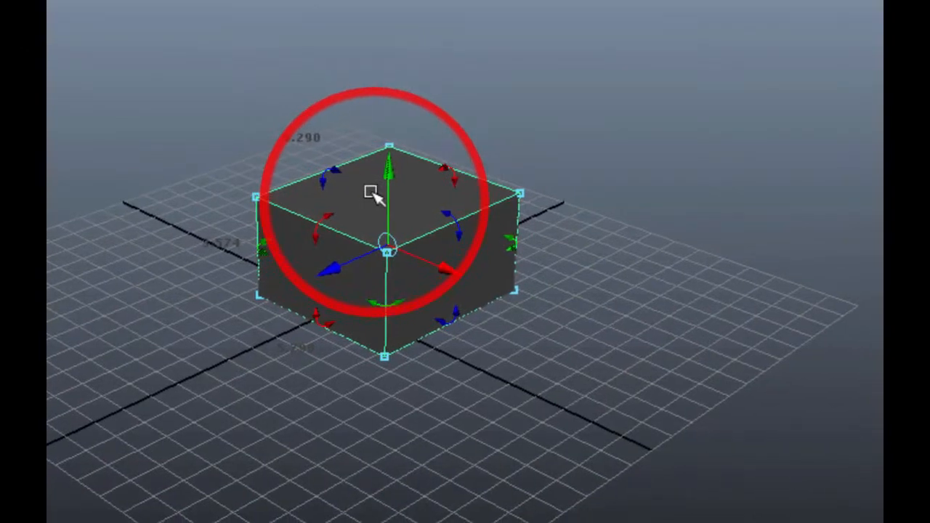
pyautogui.keyDown('alt'); pyautogui.moveTo(371, 193); pyautogui.dragTo(406, 206); pyautogui.keyUp('alt')
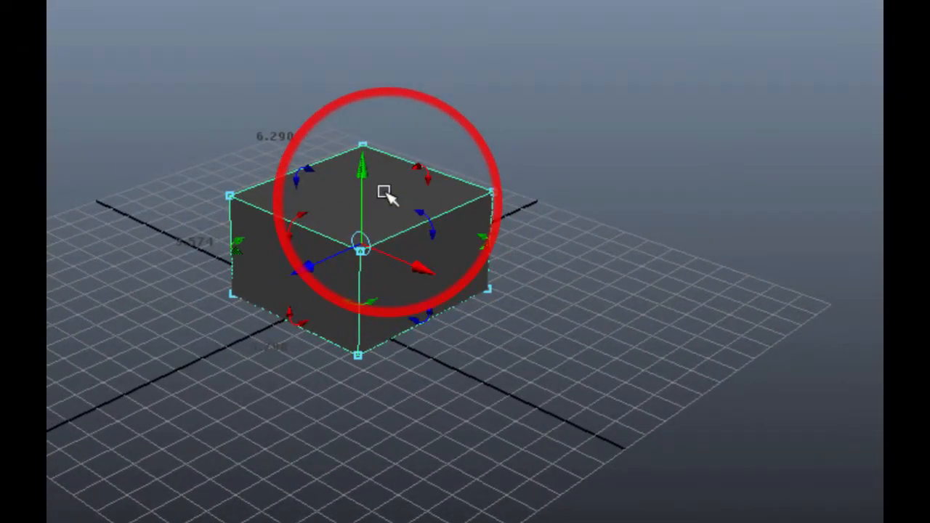
pyautogui.keyDown('alt'); pyautogui.moveTo(385, 193); pyautogui.dragTo(371, 196); pyautogui.keyUp('alt')
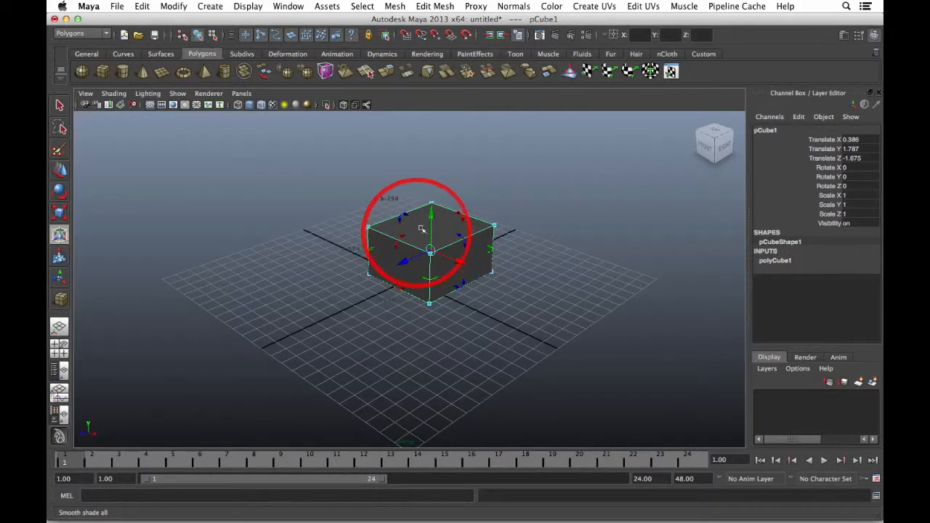
# Switch the viewport display to wireframe and back to smooth shaded
pyautogui.click(249, 104)
pyautogui.click(249, 104)
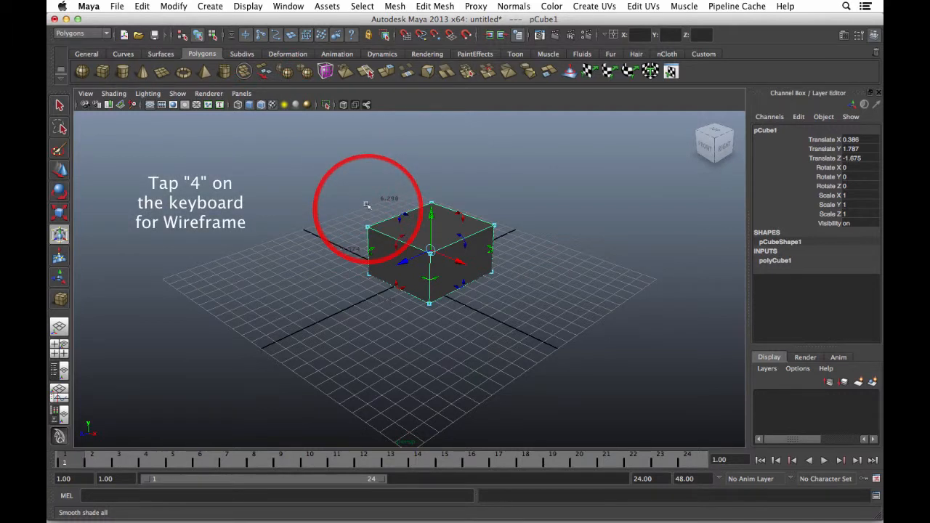
pyautogui.press('4')
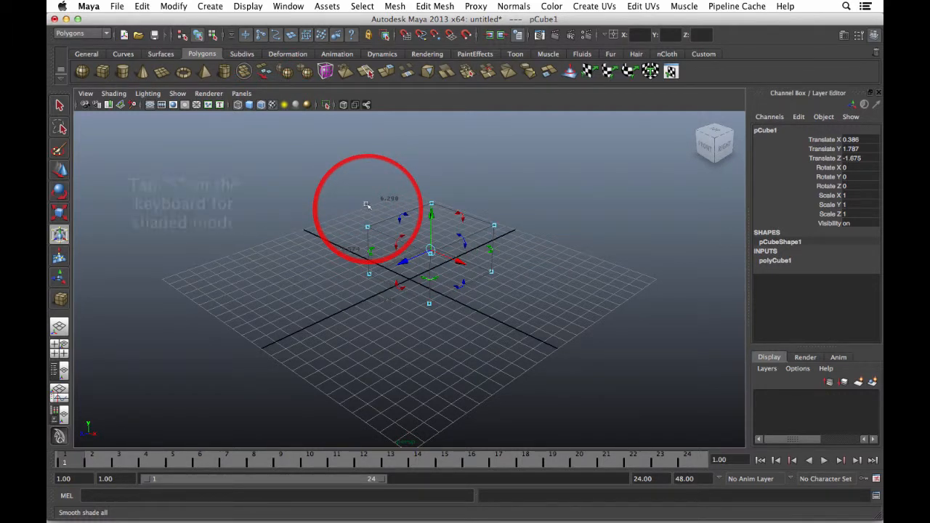
pyautogui.press('5')
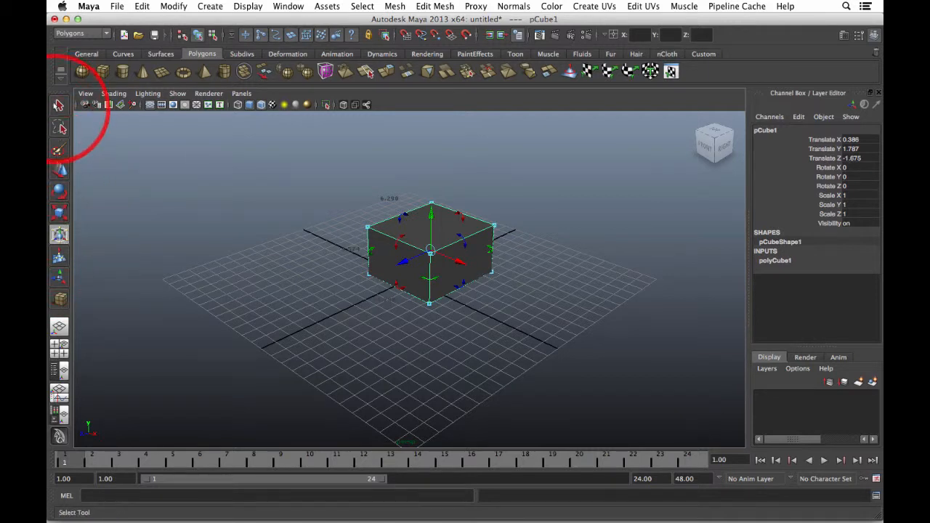
# Activate the Select Tool, deselect the cube and select it again
pyautogui.click(58, 108)
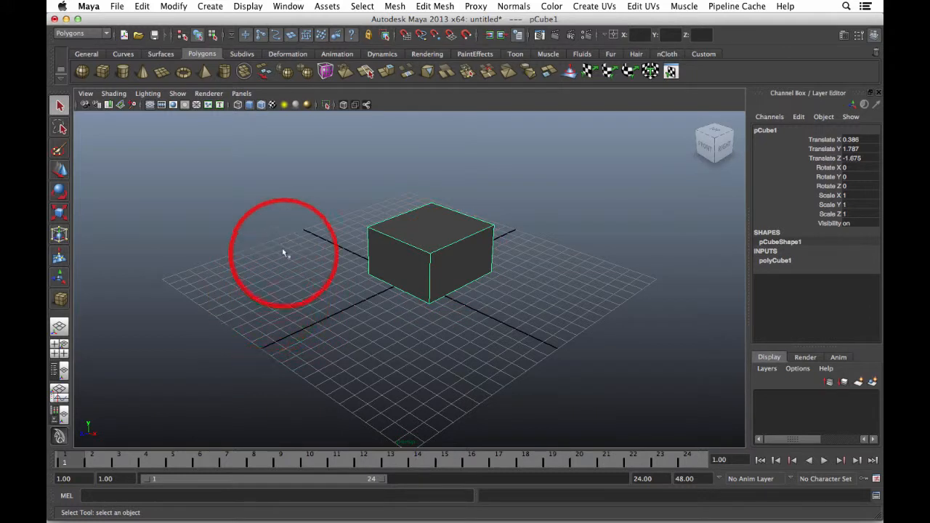
pyautogui.click(266, 269)
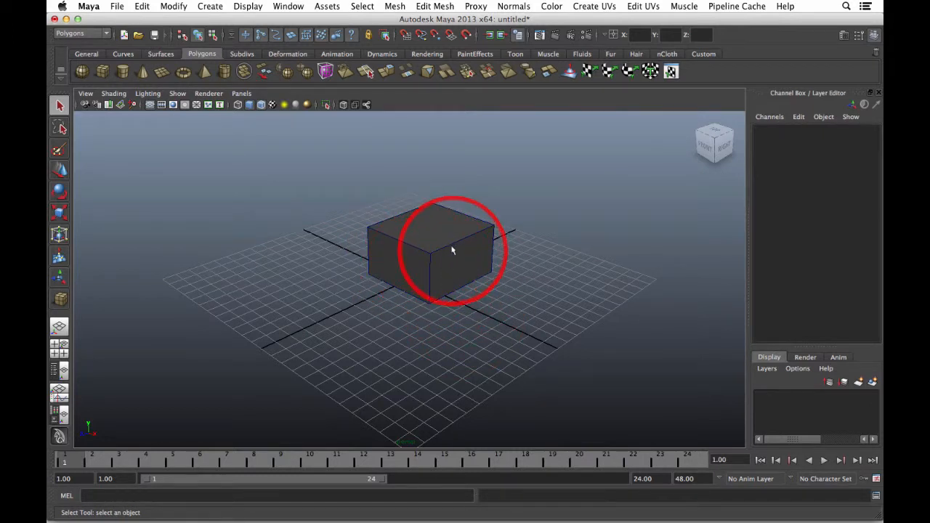
pyautogui.click(432, 223)
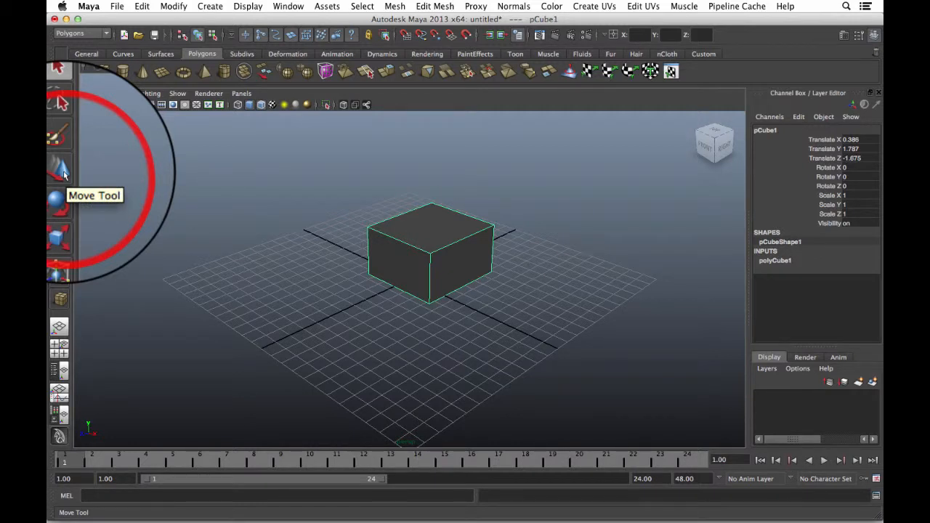
# Move the cube with the Move Tool, freely and along single axes, to about X 0.988, Y 2.498, Z -2.396
pyautogui.click(60, 171)
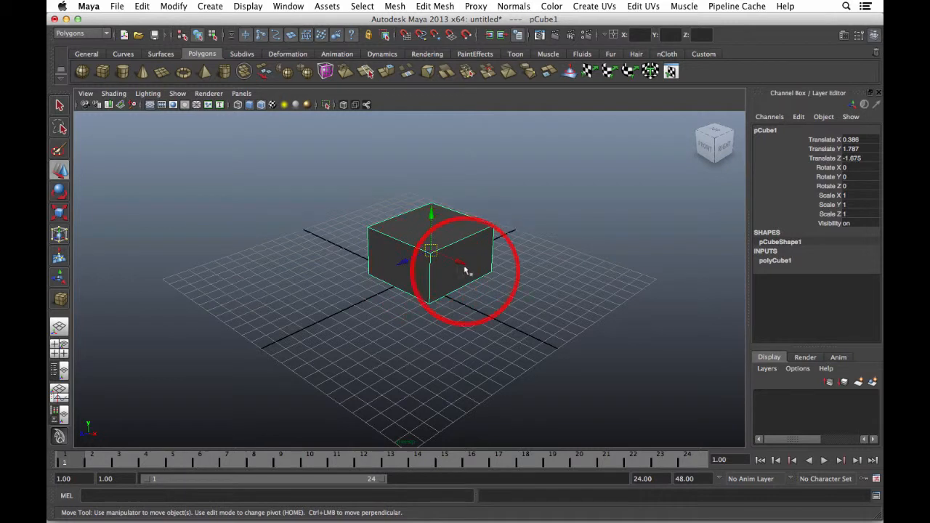
pyautogui.moveTo(453, 264); pyautogui.dragTo(452, 262, button='middle')
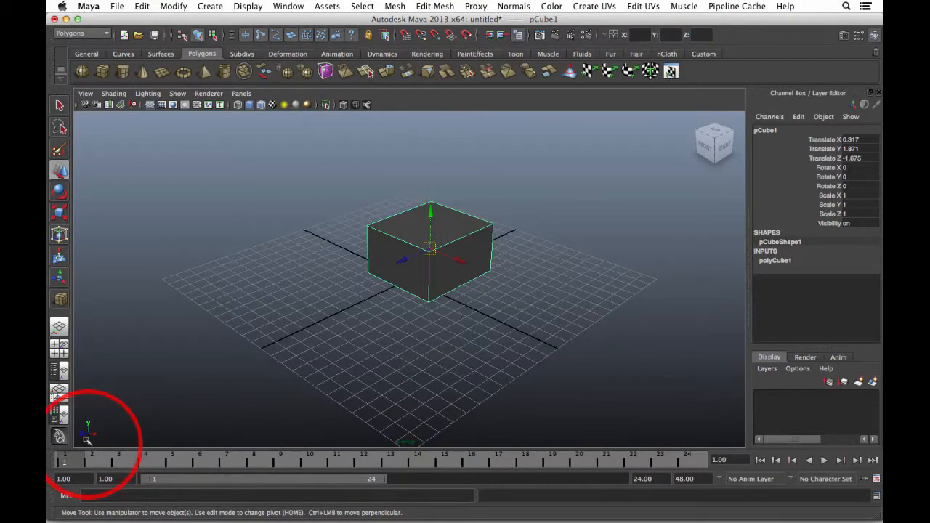
pyautogui.click(431, 213)
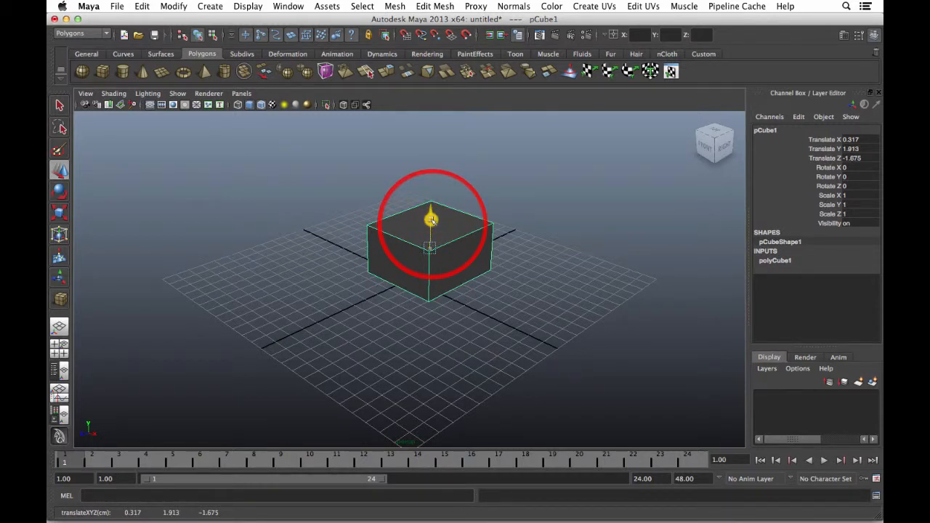
pyautogui.moveTo(431, 214); pyautogui.dragTo(475, 252)
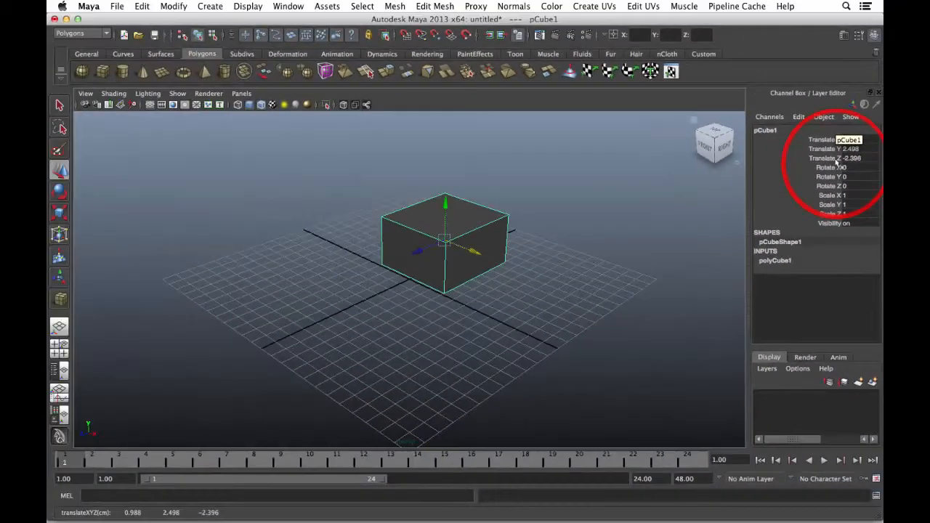
# Move the cube further across the grid to about X 1.559, Y 2.896, Z 0.631
pyautogui.click(508, 267)
pyautogui.click(458, 220)
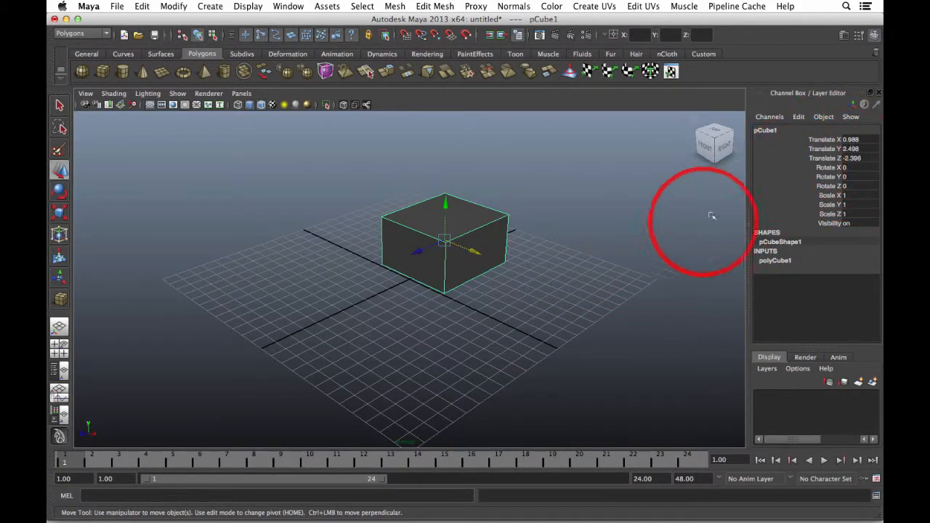
pyautogui.moveTo(475, 252); pyautogui.dragTo(369, 202)
pyautogui.moveTo(409, 246); pyautogui.dragTo(450, 263)
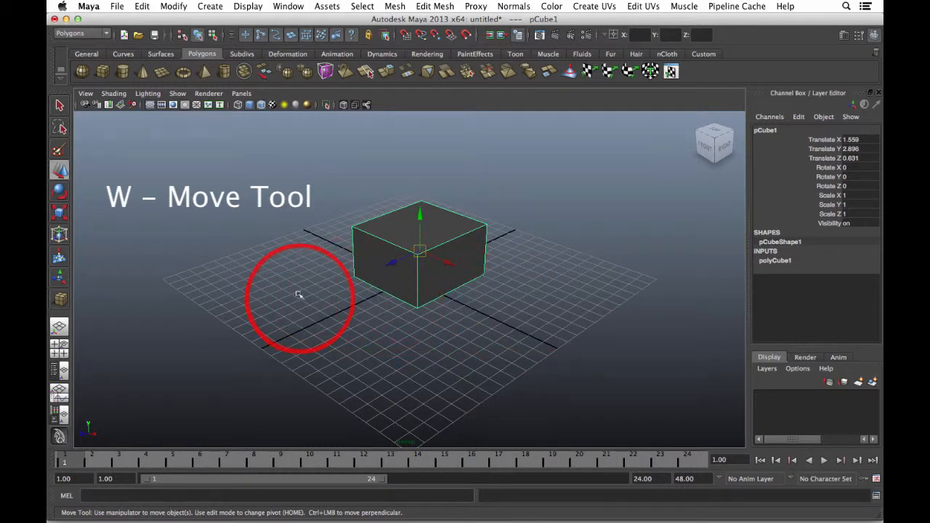
# Deselect the cube, reselect it with the Select Tool and activate the Move Tool on it
pyautogui.click(282, 265)
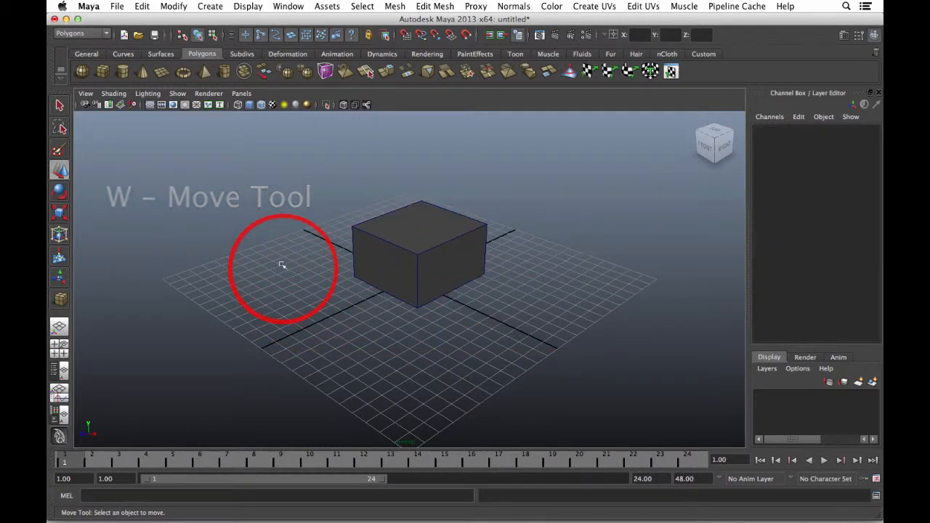
pyautogui.click(61, 106)
pyautogui.click(399, 245)
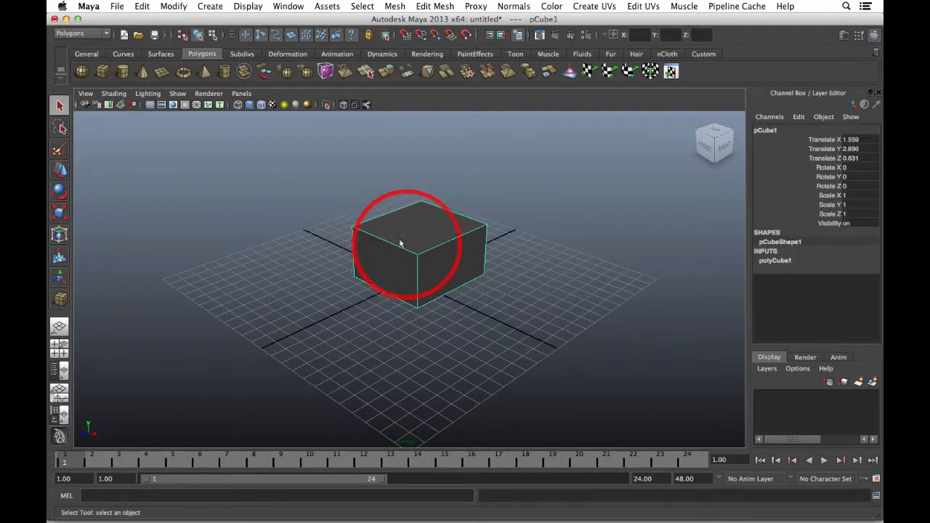
pyautogui.press('w')
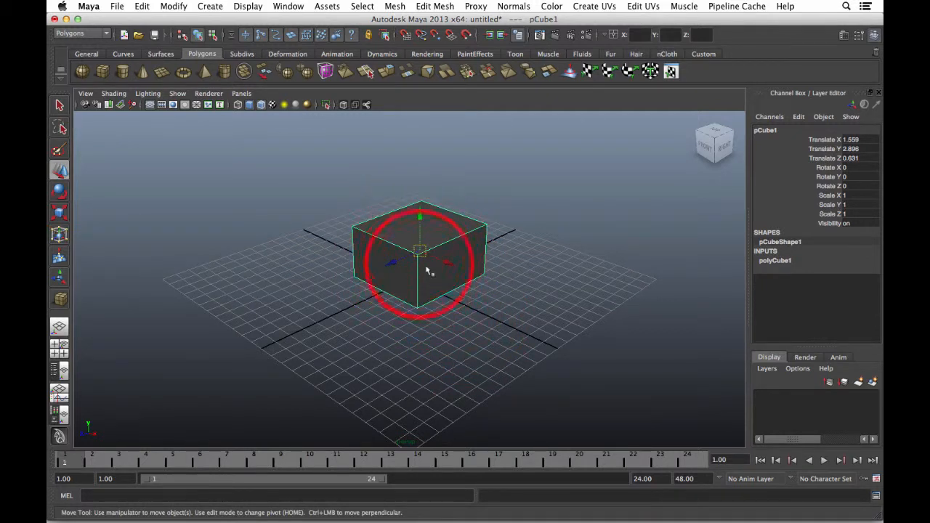
# Deselect and reselect the cube with the Move Tool active, switching to the Select Tool and back in between
pyautogui.click(246, 263)
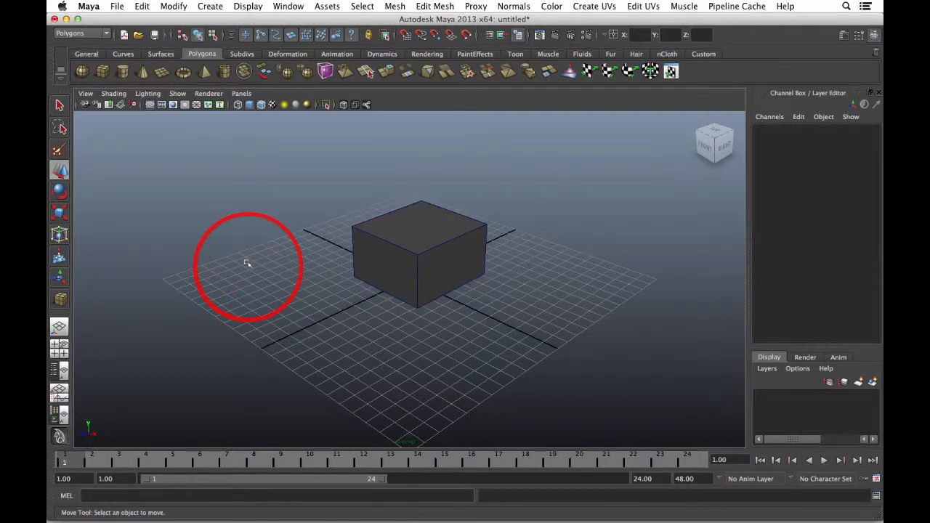
pyautogui.click(396, 245)
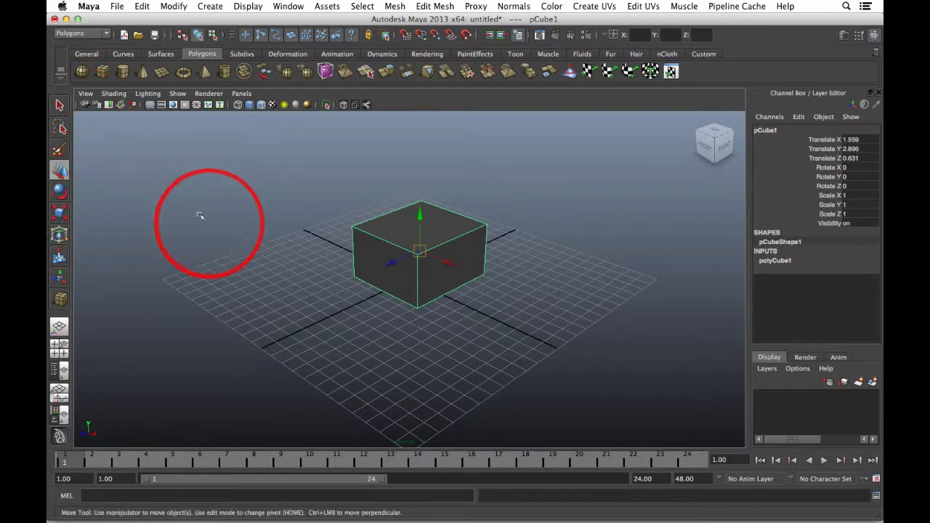
pyautogui.click(59, 106)
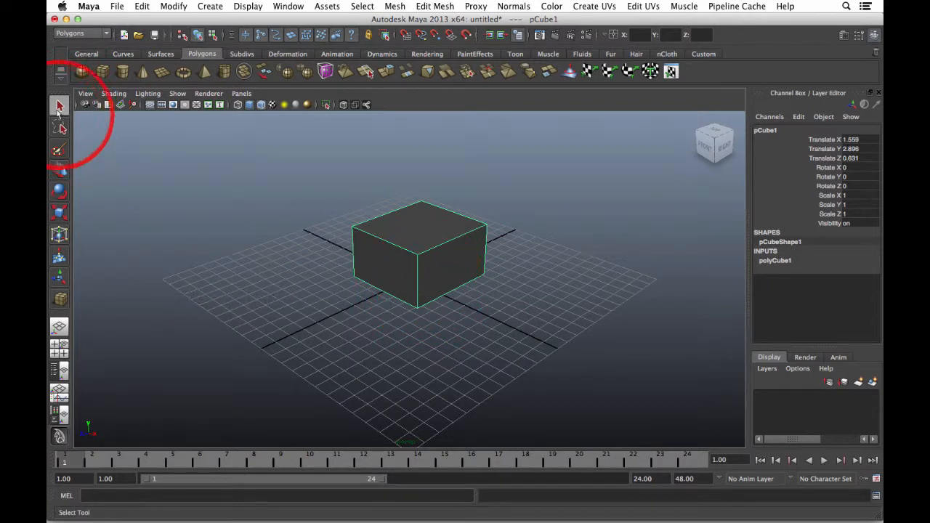
pyautogui.click(61, 171)
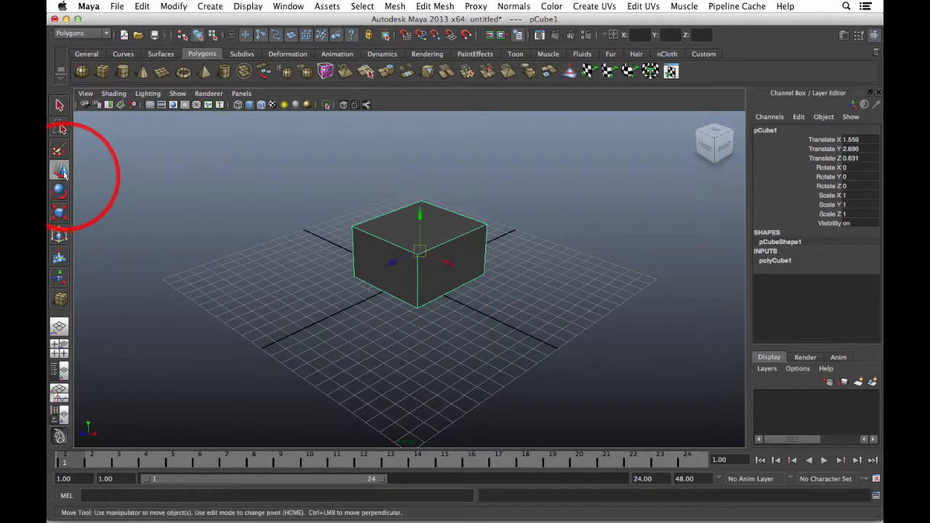
pyautogui.click(213, 213)
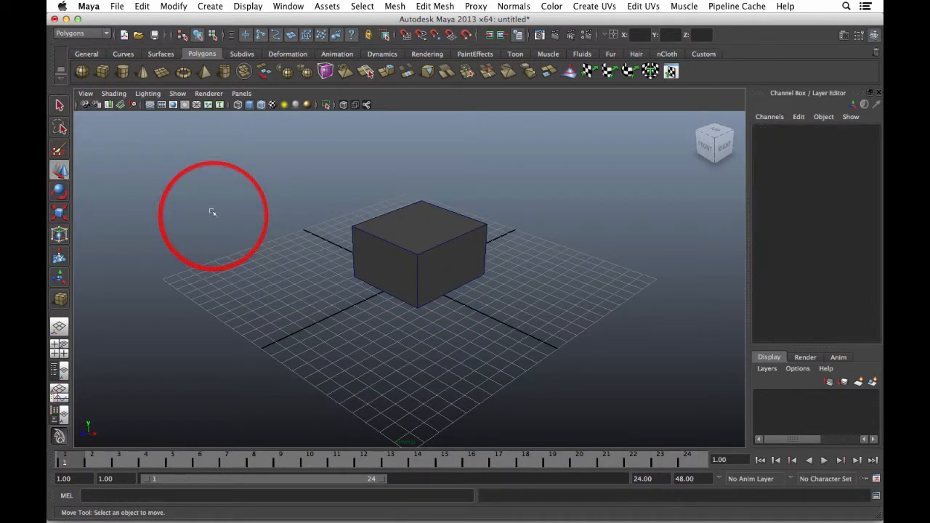
pyautogui.click(410, 233)
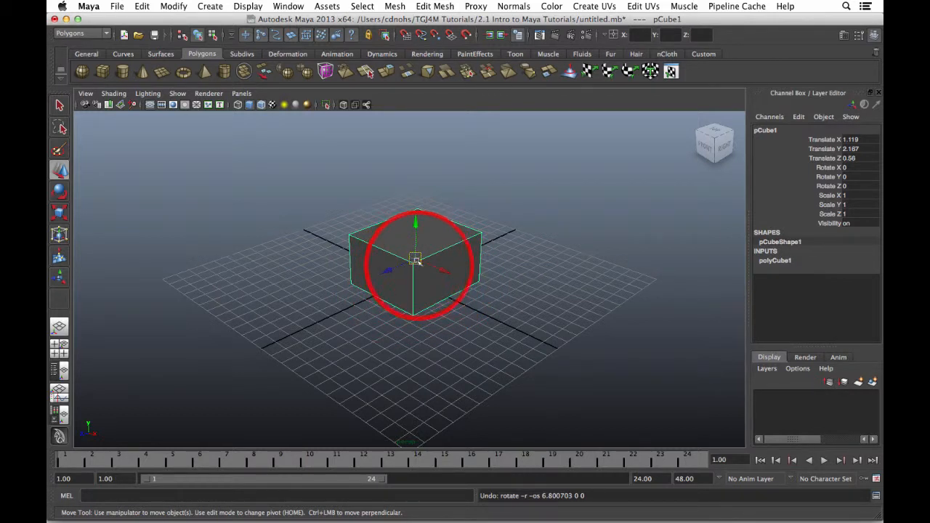
# Move the cube freely by its center handle to about X 2.184, Y 1.696, Z -0.152
pyautogui.moveTo(415, 258)
pyautogui.mouseDown()
pyautogui.moveTo(385, 216)
pyautogui.moveTo(330, 220)
pyautogui.moveTo(377, 276)
pyautogui.moveTo(471, 284)
pyautogui.moveTo(501, 264)
pyautogui.moveTo(443, 251)
pyautogui.moveTo(420, 263)
pyautogui.mouseUp()
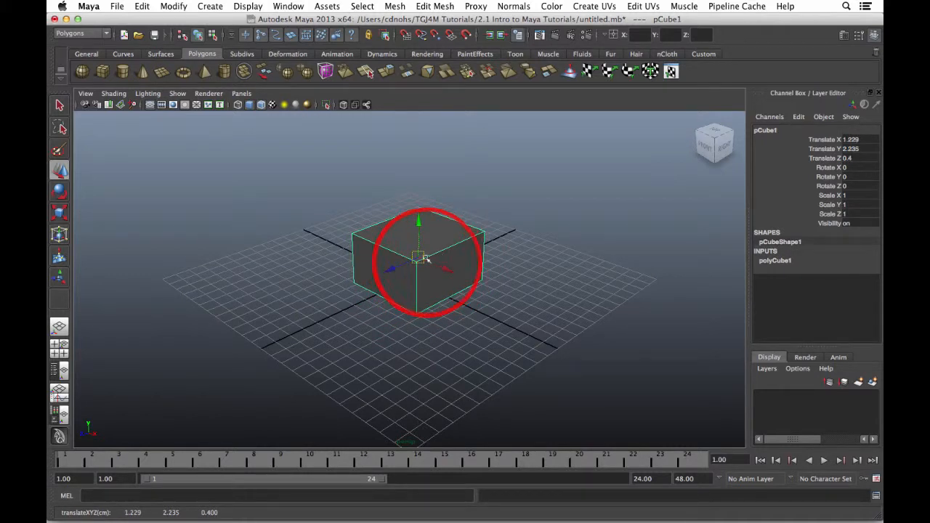
pyautogui.moveTo(420, 258); pyautogui.dragTo(437, 271)
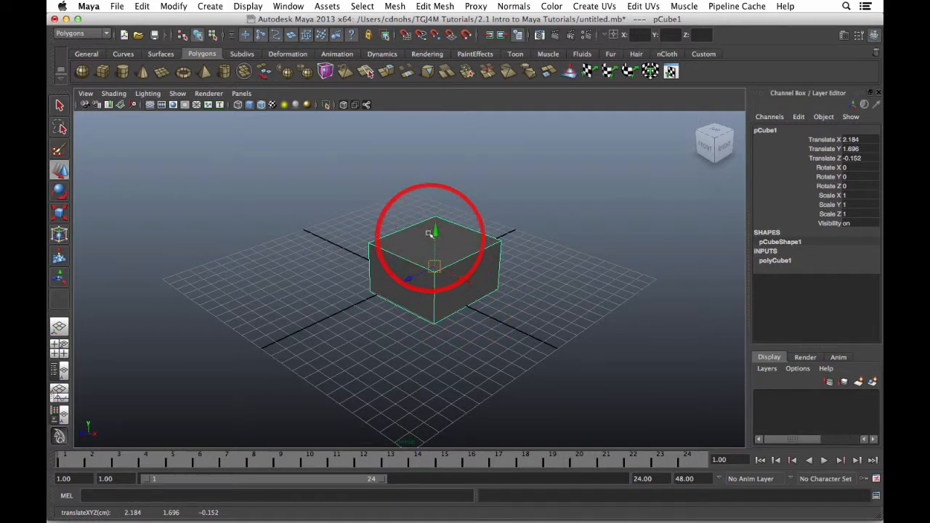
# Rotate the cube around several axes with the Rotate Tool to about X -6.511, Y -27.957, Z -6.363
pyautogui.click(61, 191)
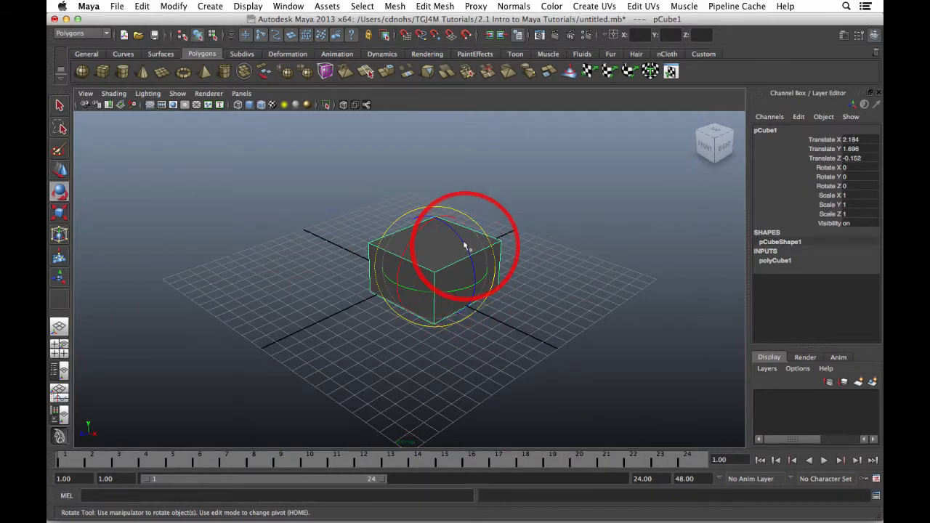
pyautogui.moveTo(465, 246)
pyautogui.mouseDown()
pyautogui.moveTo(482, 274)
pyautogui.moveTo(442, 214)
pyautogui.moveTo(471, 238)
pyautogui.mouseUp()
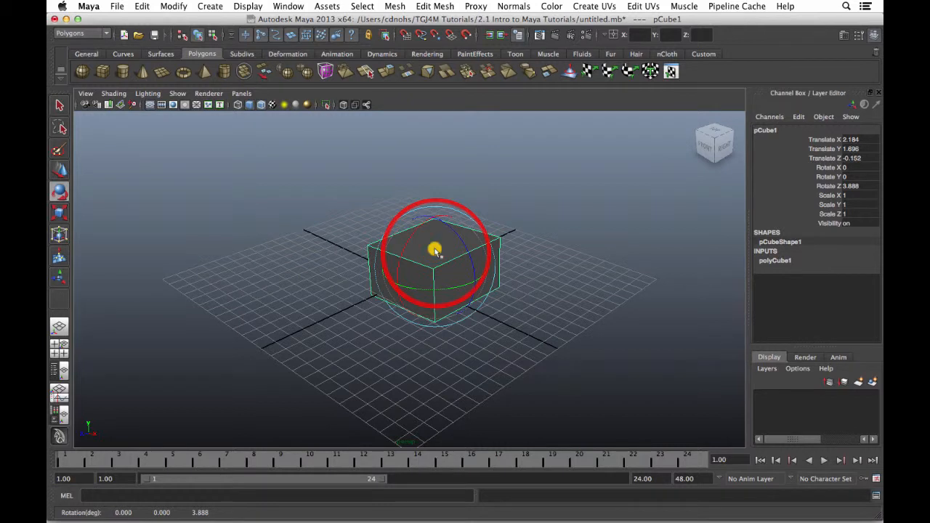
pyautogui.moveTo(433, 250)
pyautogui.mouseDown()
pyautogui.moveTo(428, 280)
pyautogui.moveTo(443, 291)
pyautogui.moveTo(441, 244)
pyautogui.moveTo(421, 214)
pyautogui.moveTo(391, 203)
pyautogui.moveTo(397, 231)
pyautogui.moveTo(417, 236)
pyautogui.moveTo(449, 216)
pyautogui.moveTo(473, 228)
pyautogui.moveTo(465, 274)
pyautogui.moveTo(443, 282)
pyautogui.moveTo(419, 268)
pyautogui.moveTo(419, 220)
pyautogui.moveTo(423, 247)
pyautogui.mouseUp()
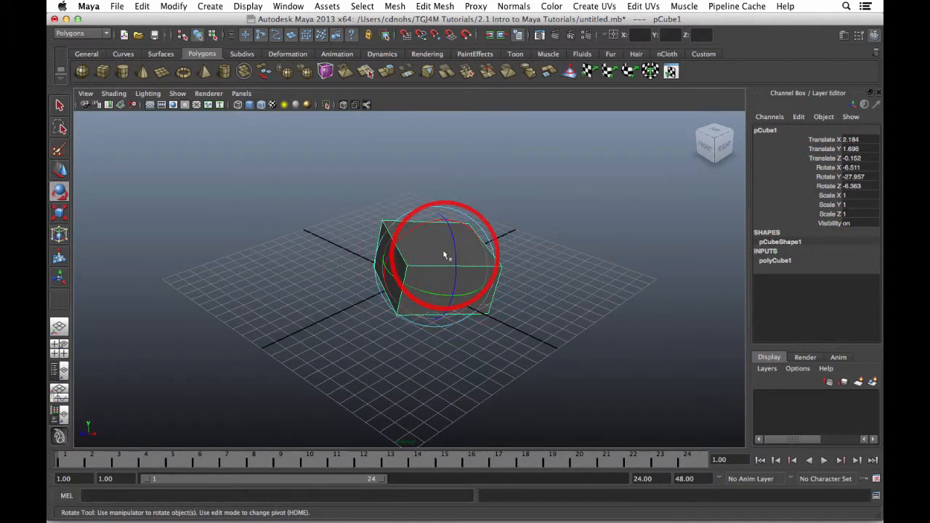
# Undo the cube's rotations and its most recent free moves one after another
pyautogui.click(142, 6)
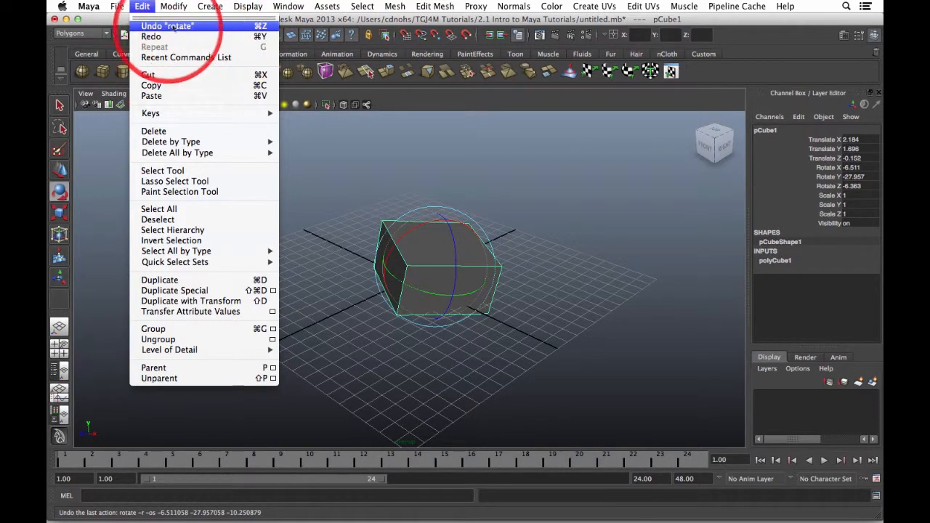
pyautogui.click(140, 6)
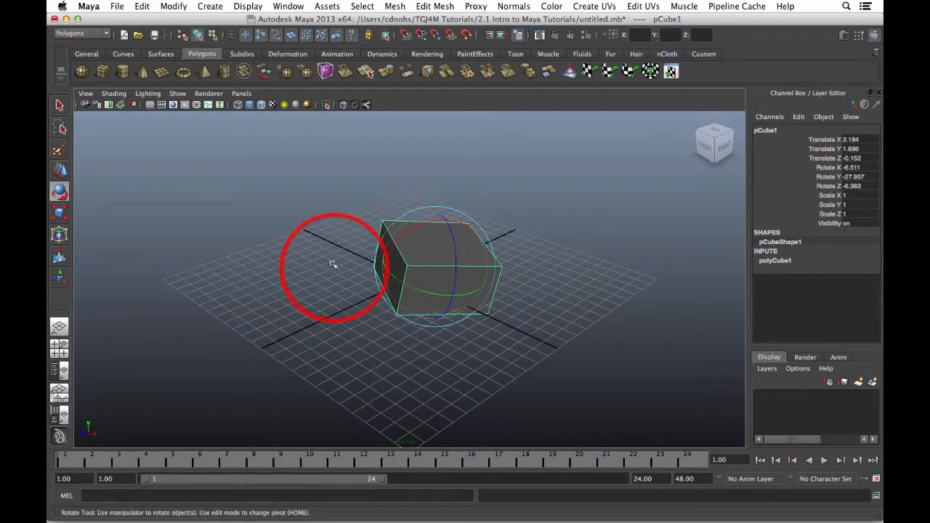
pyautogui.press('z')
pyautogui.press('z')
pyautogui.press('z')
pyautogui.press('z')
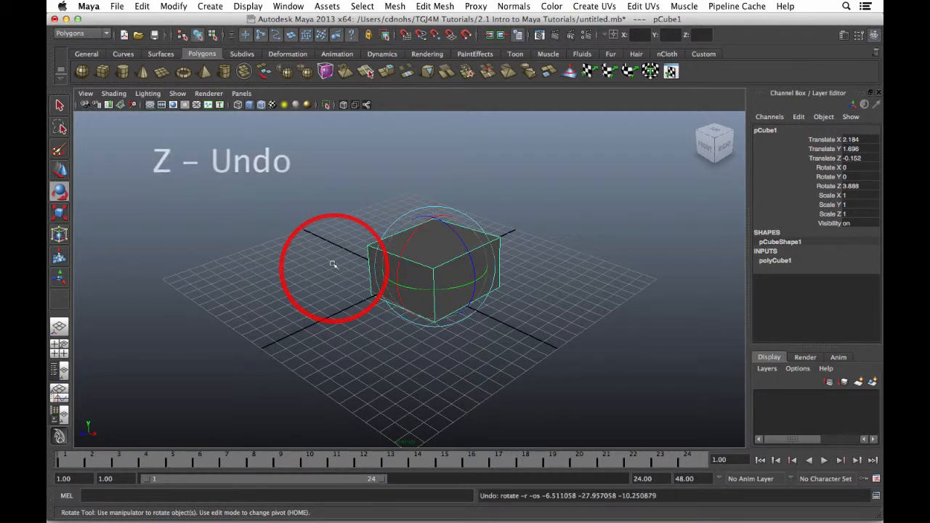
pyautogui.press('z')
pyautogui.press('z')
pyautogui.press('z')
pyautogui.press('z')
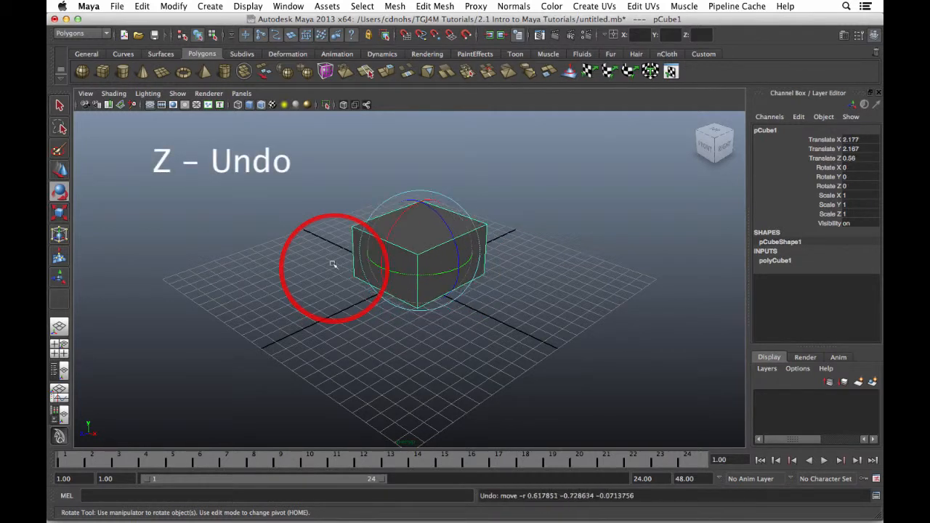
# Redo all the undone moves and rotations of the cube
pyautogui.hotkey('shift', 'z')
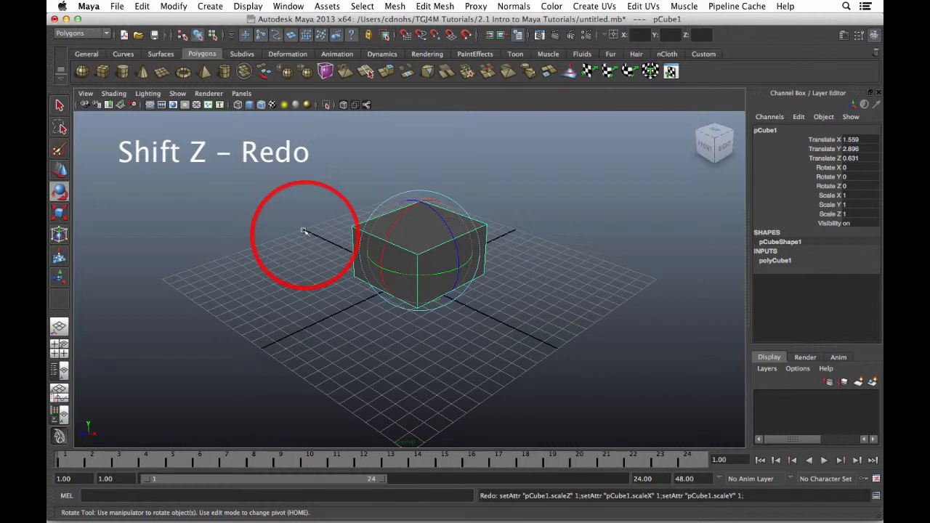
pyautogui.hotkey('shift', 'z')
pyautogui.hotkey('shift', 'z')
pyautogui.hotkey('shift', 'z')
pyautogui.hotkey('shift', 'z')
pyautogui.hotkey('shift', 'z')
pyautogui.hotkey('shift', 'z')
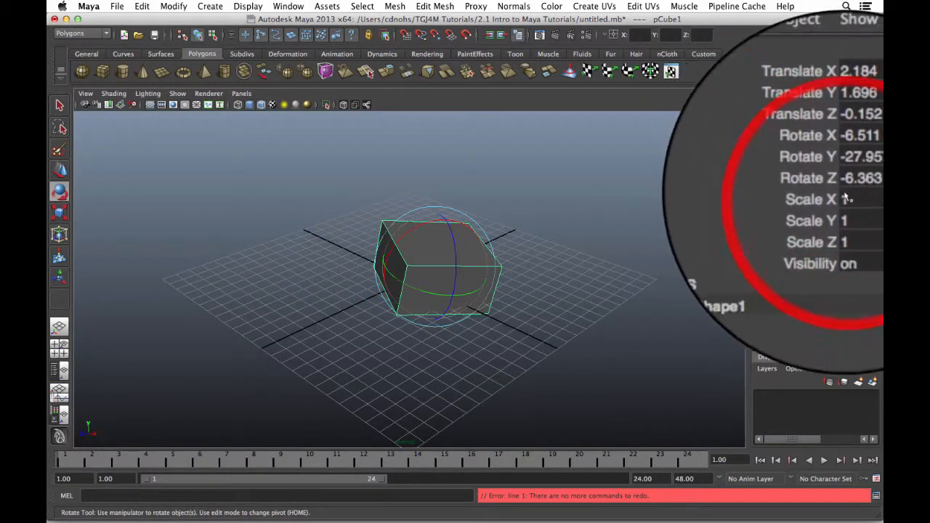
# Set the cube's Rotate X, Rotate Y and Rotate Z values to 0 together
pyautogui.moveTo(857, 170); pyautogui.dragTo(855, 187)
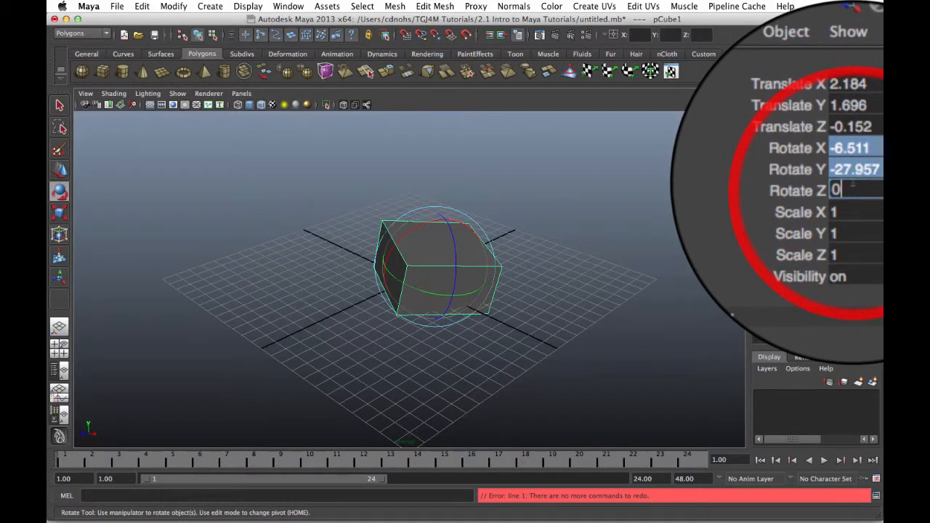
pyautogui.press('Return')
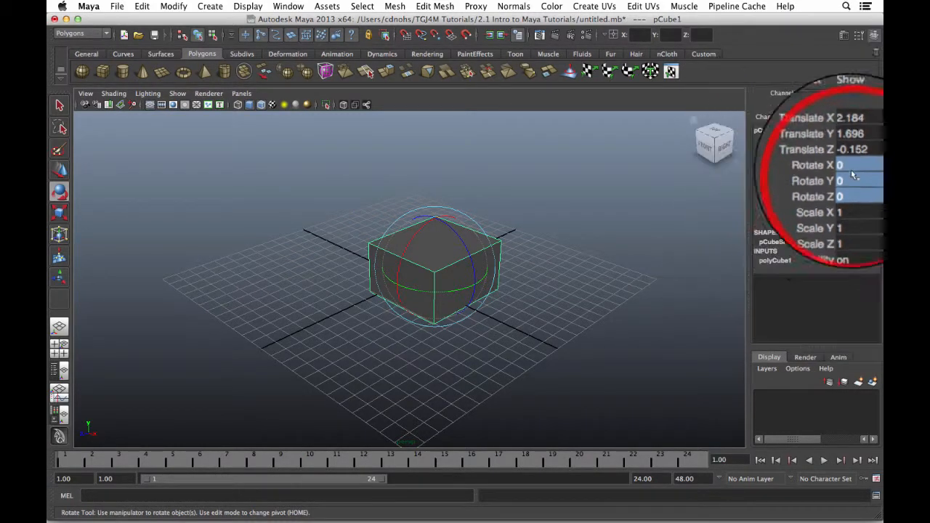
# Stretch the cube along X to about 2.095 with the Scale Tool and scale it overall to about X 2.354, Y 1.124, Z 1.142
pyautogui.press('r')
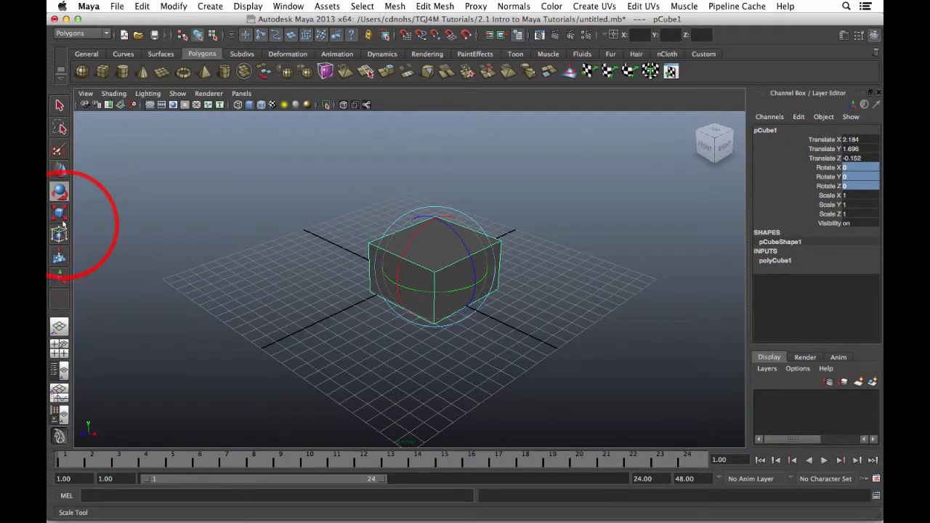
pyautogui.click(60, 213)
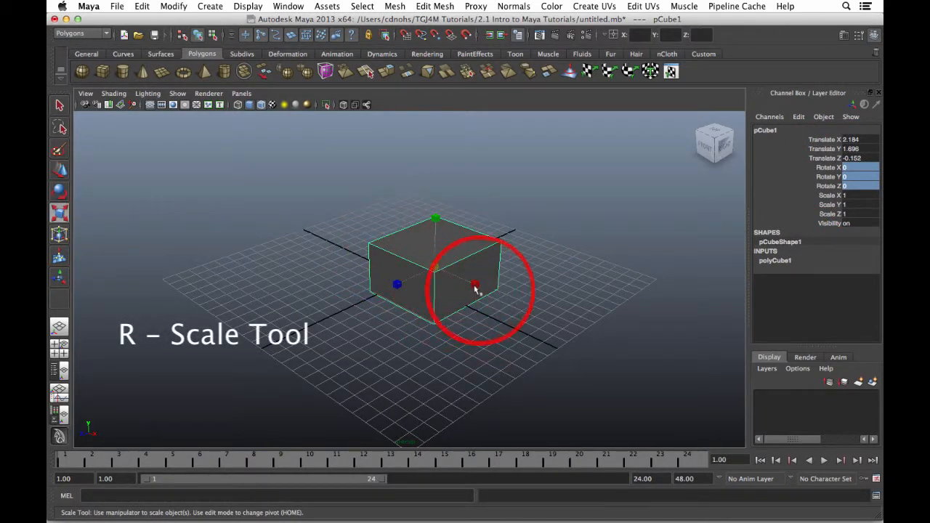
pyautogui.moveTo(476, 288); pyautogui.dragTo(531, 305)
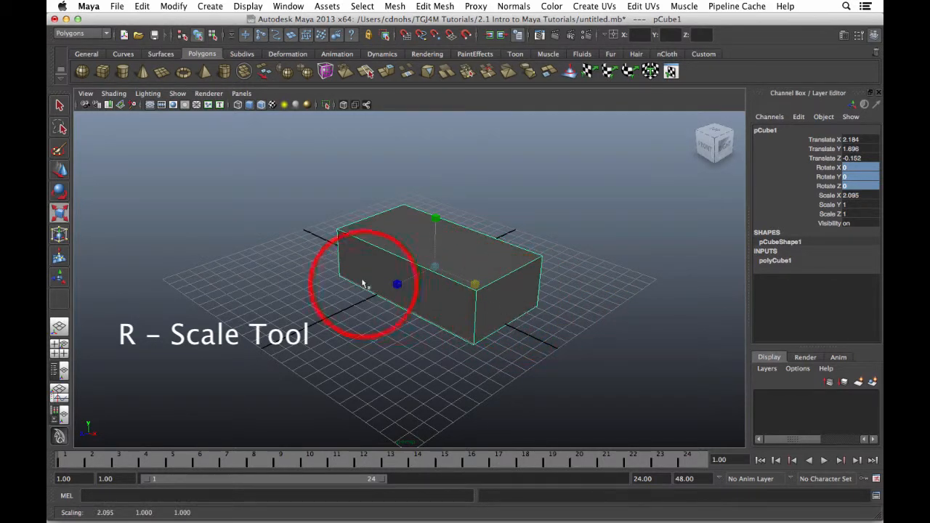
pyautogui.moveTo(399, 284); pyautogui.dragTo(449, 268)
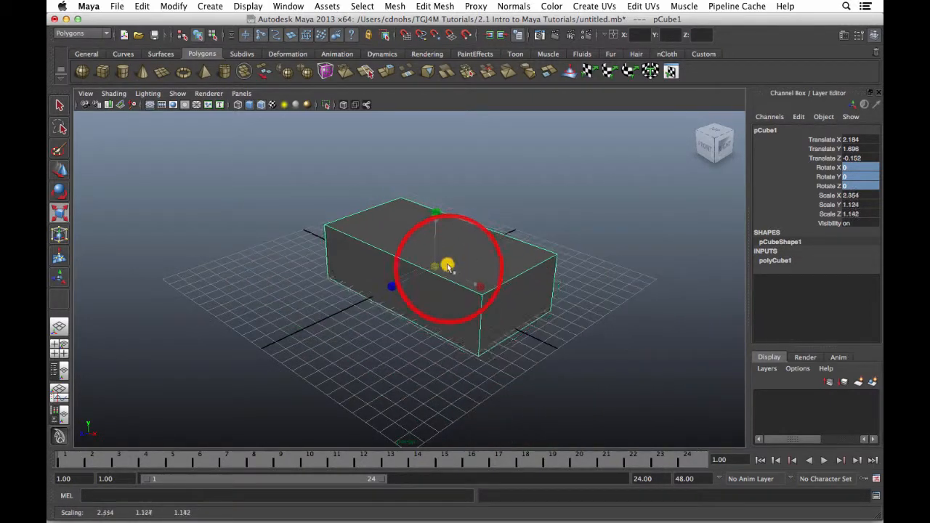